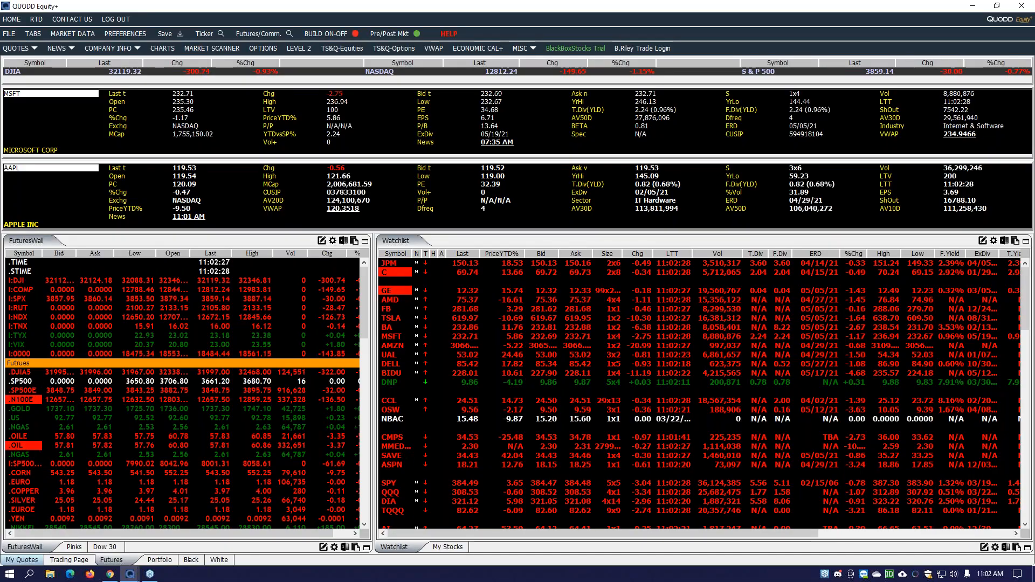
Restore the maximized quote window to a floating window and narrow it to about two thirds of the screen width
left_click_drag(683, 9, 656, 20)
double_click(657, 19)
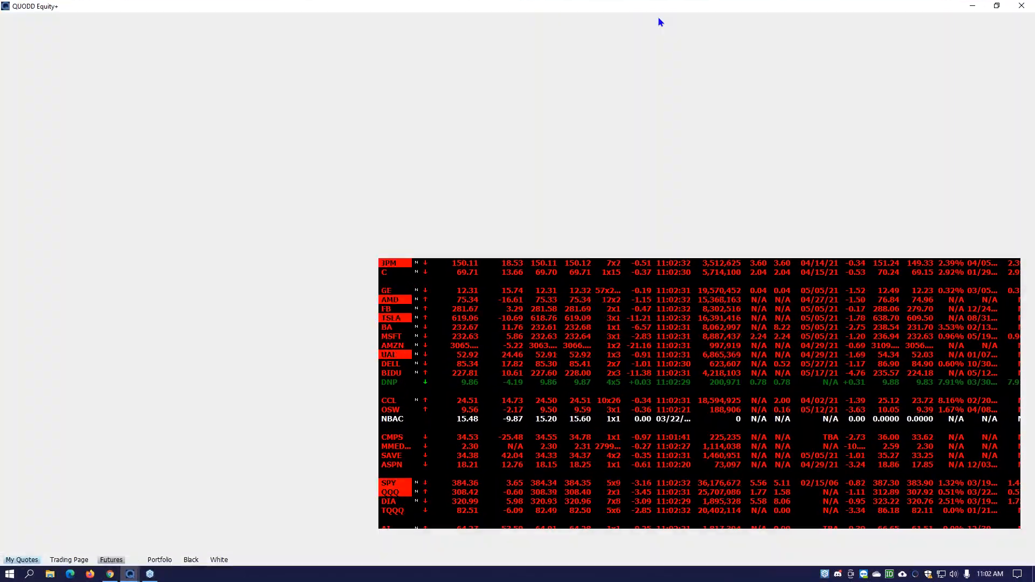
left_click(998, 6)
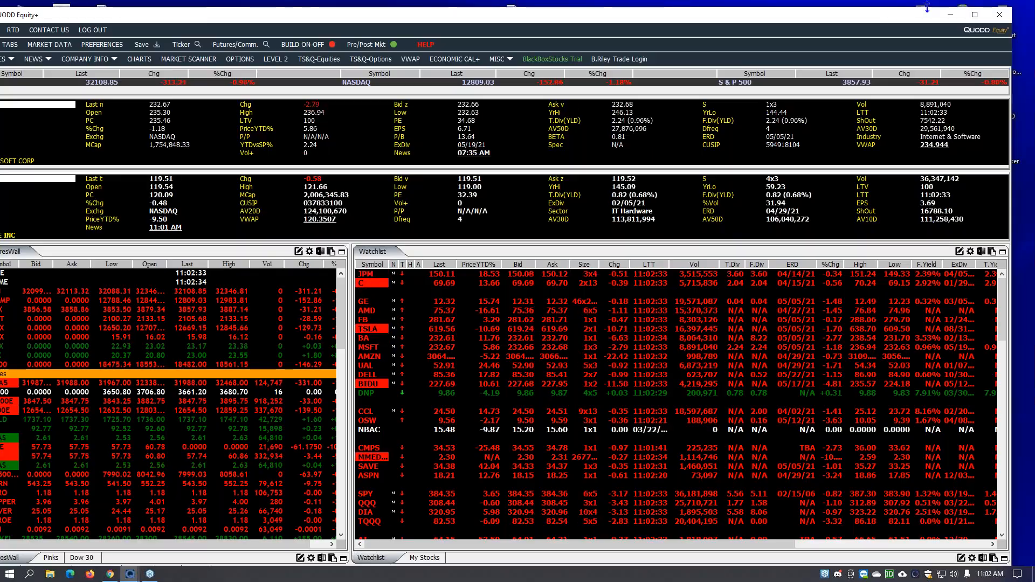
left_click_drag(1011, 7, 661, 11)
left_click_drag(432, 21, 453, 11)
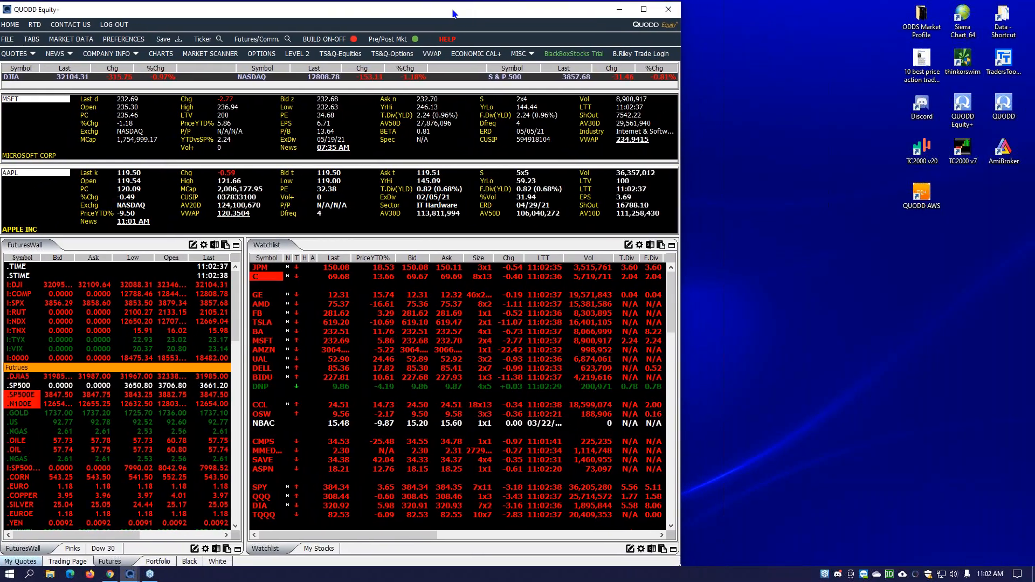
right_click(765, 177)
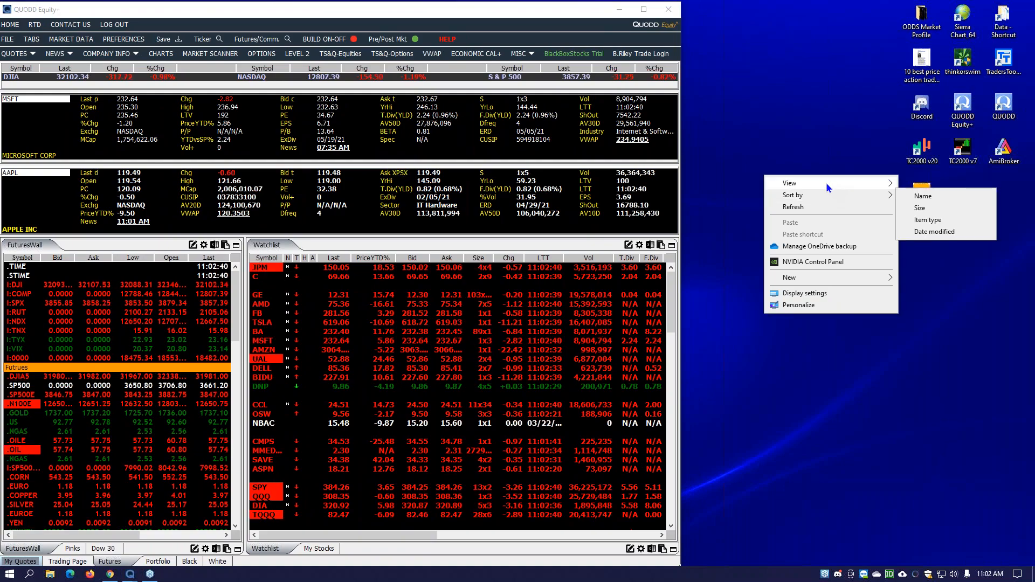
mouse_move(830, 188)
left_click(917, 247)
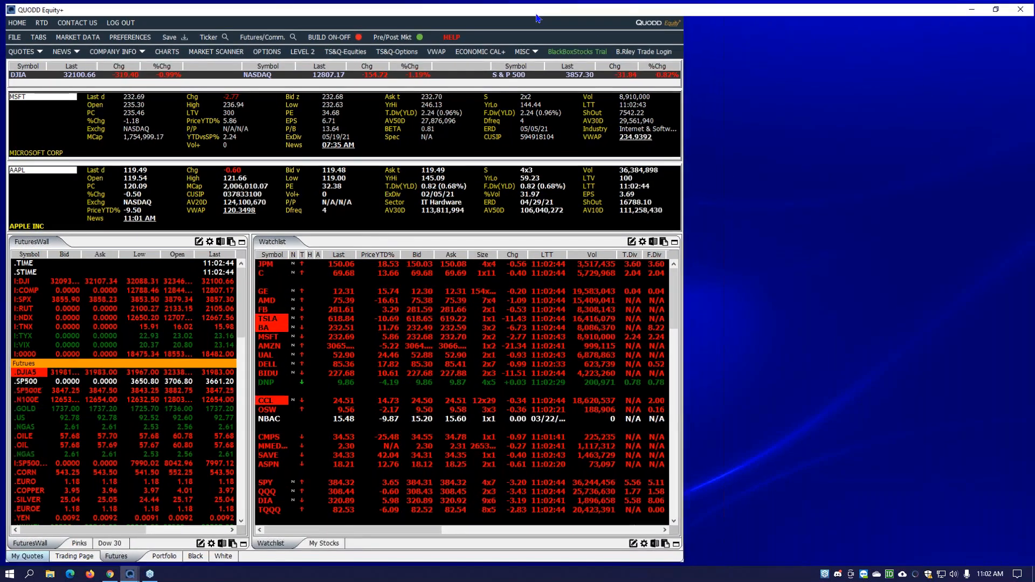
Toggle the main quote window between maximized and floating size, leaving it maximized
double_click(538, 12)
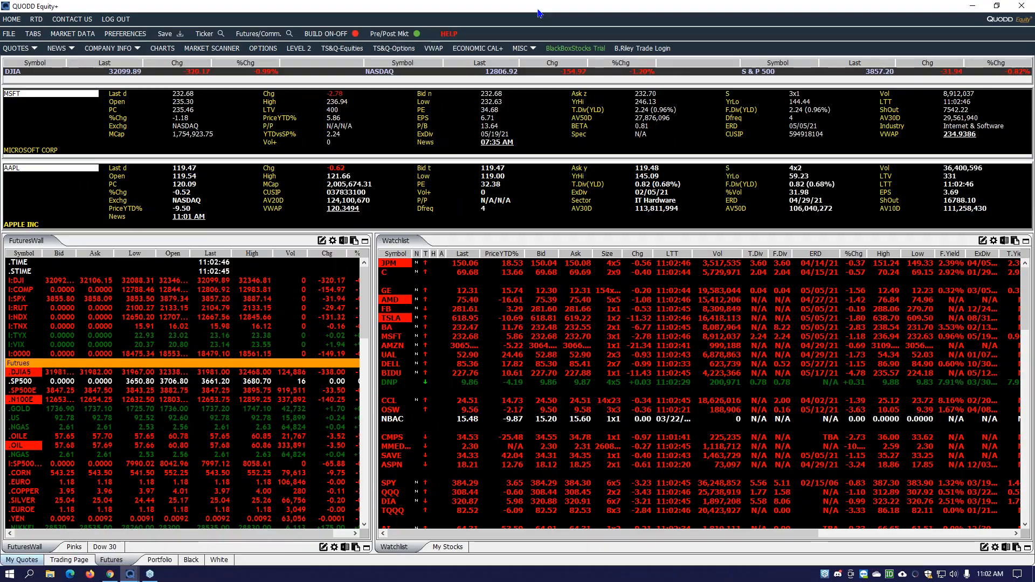
double_click(539, 11)
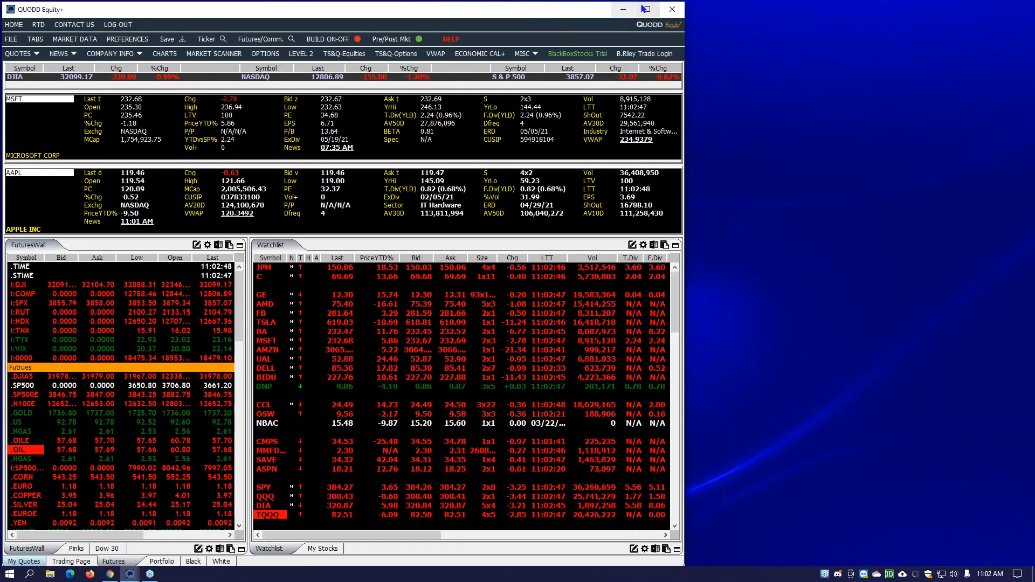
left_click(646, 8)
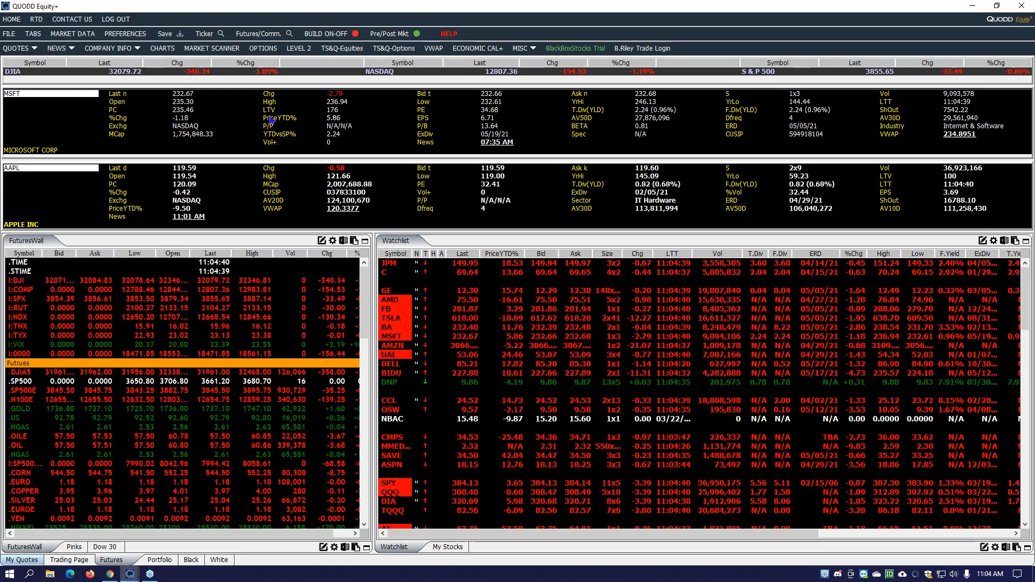
View the MSFT option chain in the Options Streamer, and close that window
left_click(264, 48)
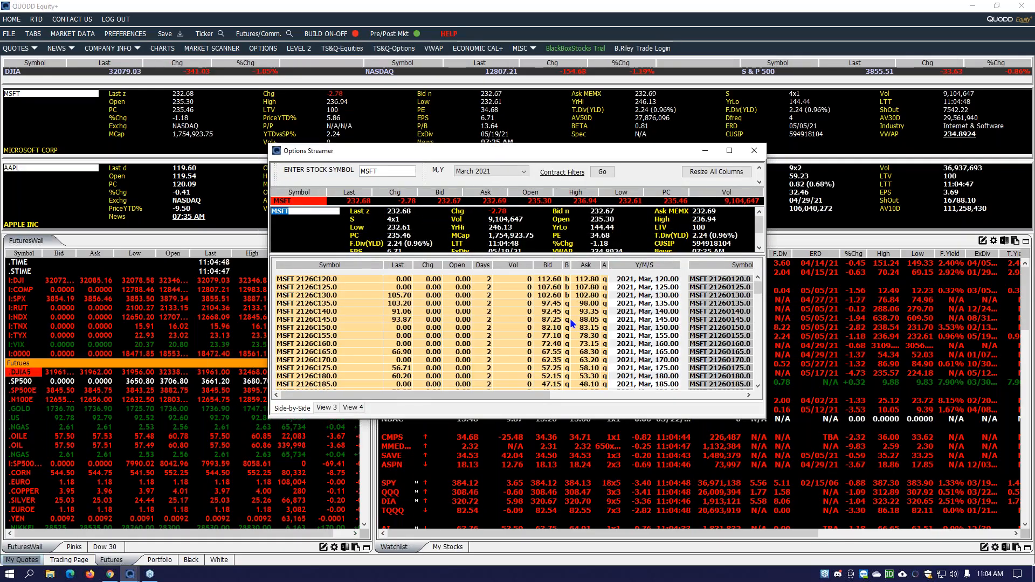
left_click(754, 150)
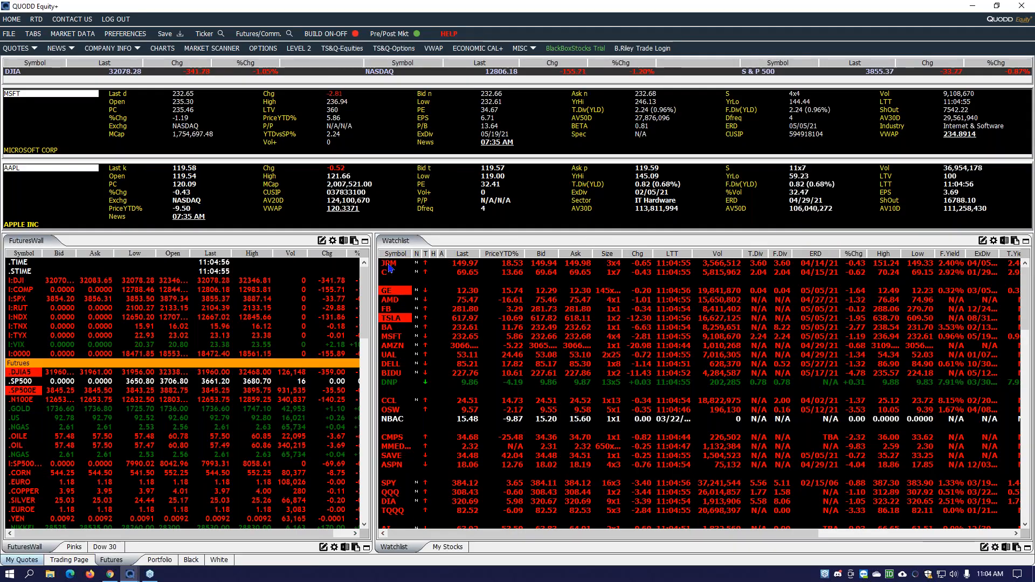
Open the Options Streamer for JPM from its Watchlist entry and maximize the window
right_click(389, 268)
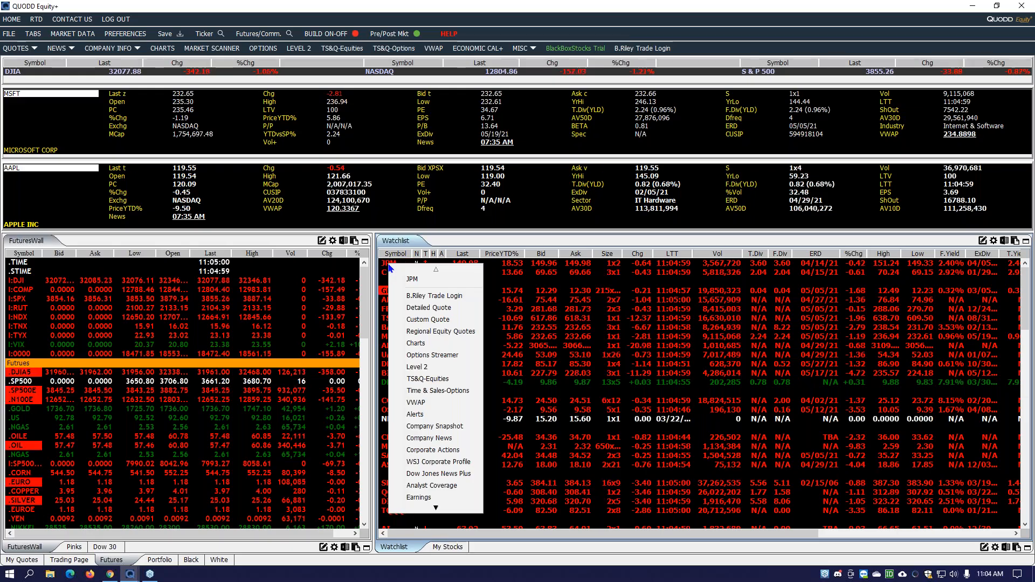
left_click(437, 355)
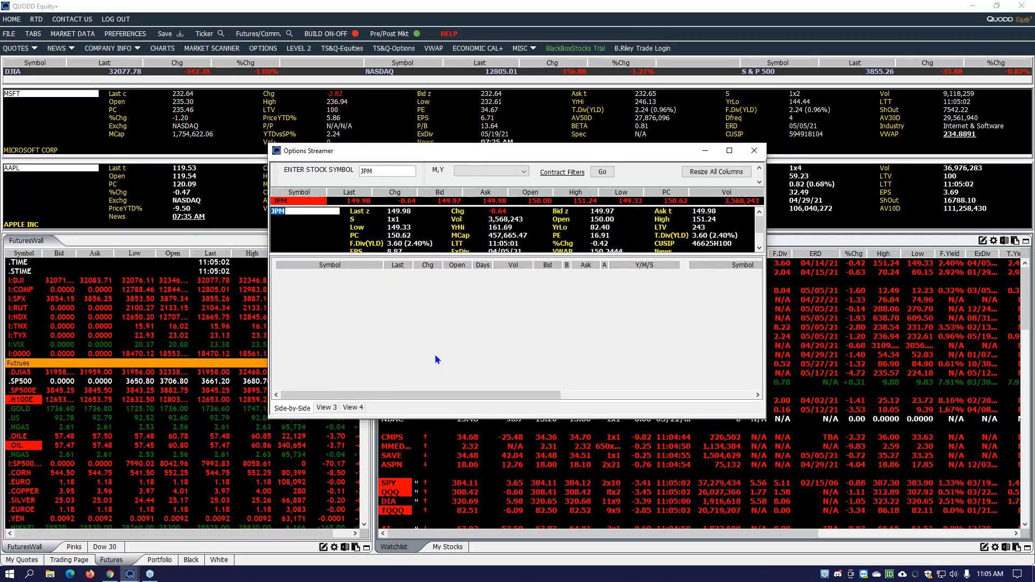
left_click(732, 154)
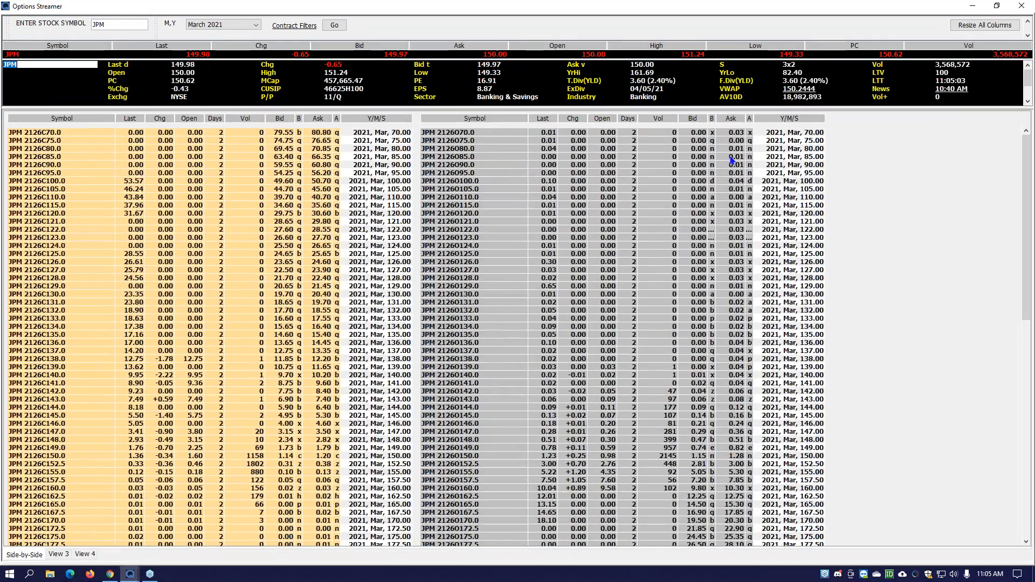
Replace the stock symbol with MSFT to load its option chain, and replace that with AAPL
double_click(132, 25)
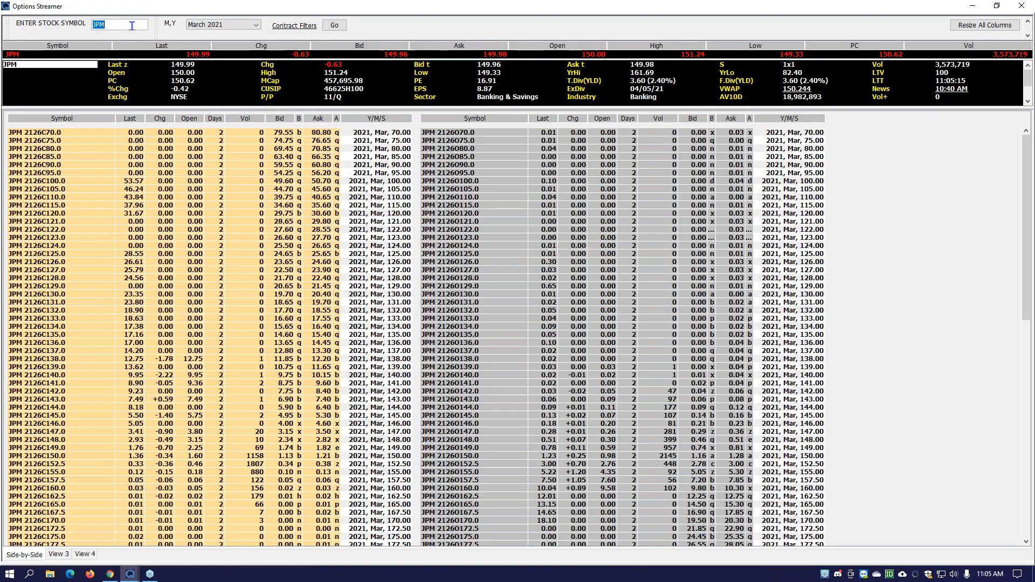
key("Return")
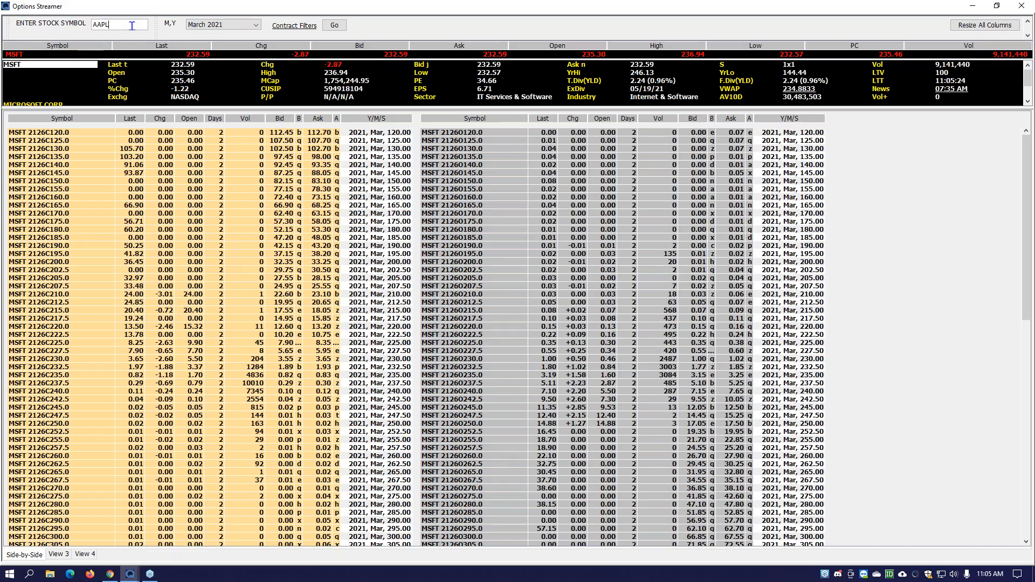
key("Return")
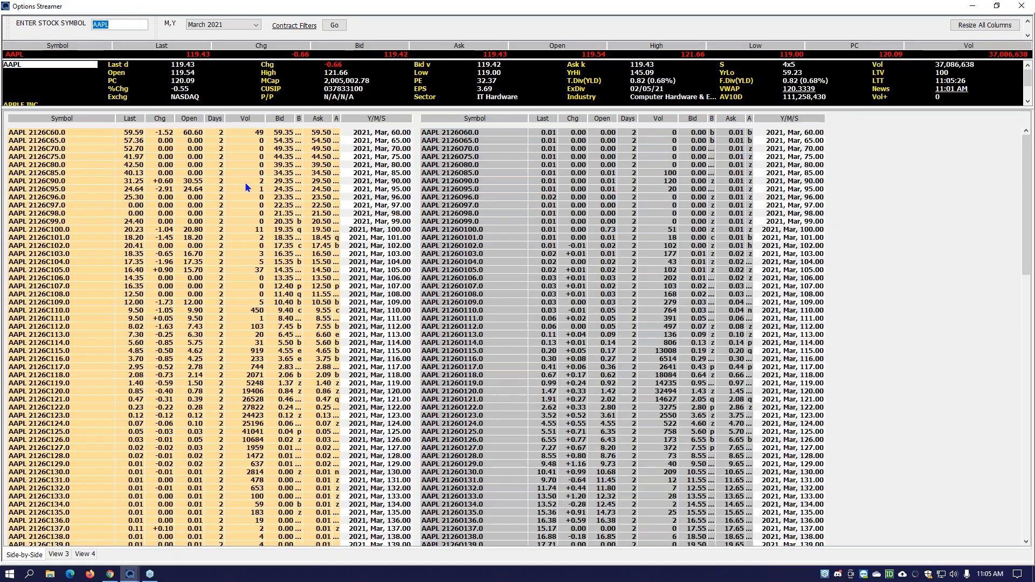
Load the AAPL option chain for April 2021
left_click(221, 25)
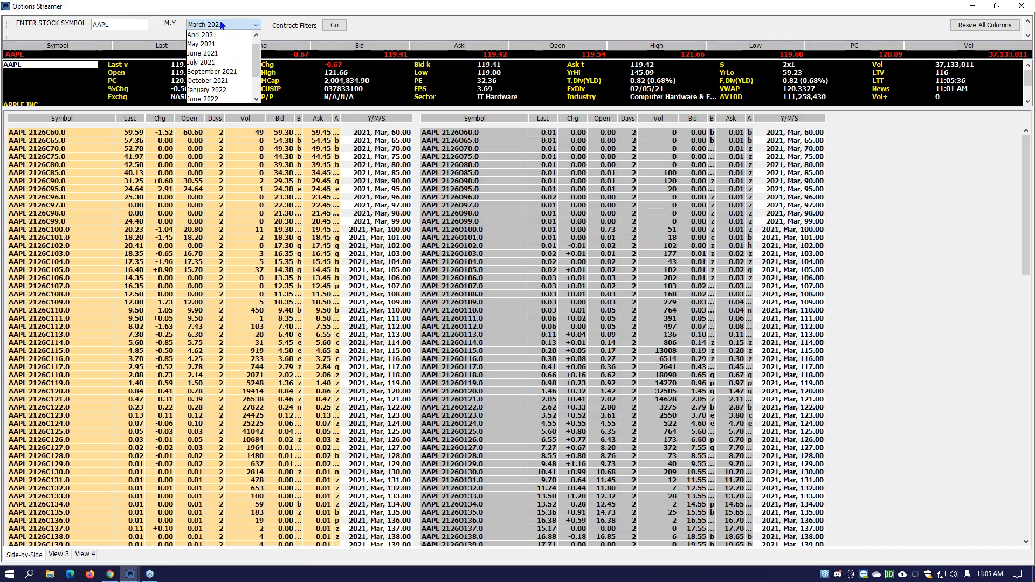
left_click(232, 35)
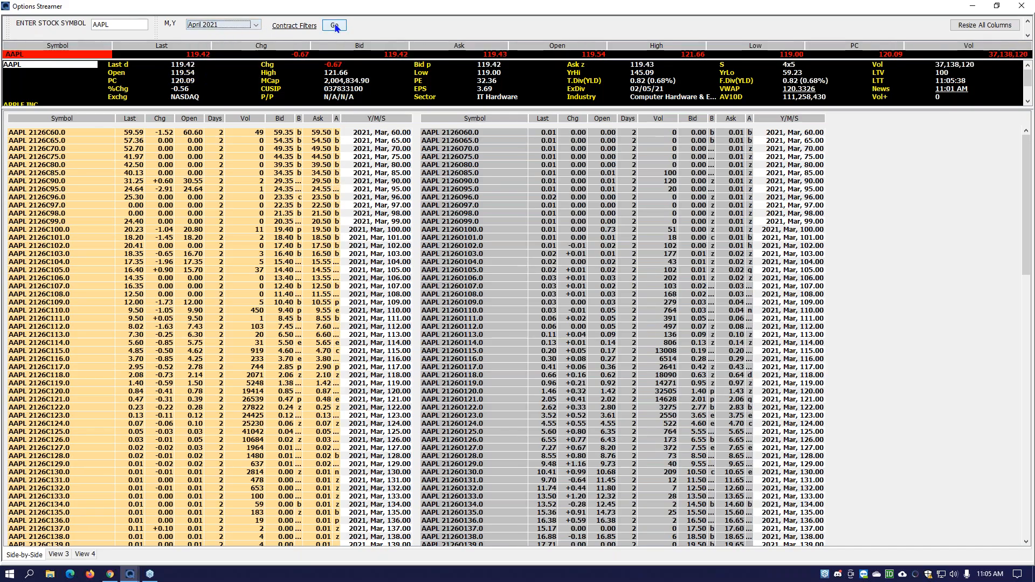
left_click(334, 25)
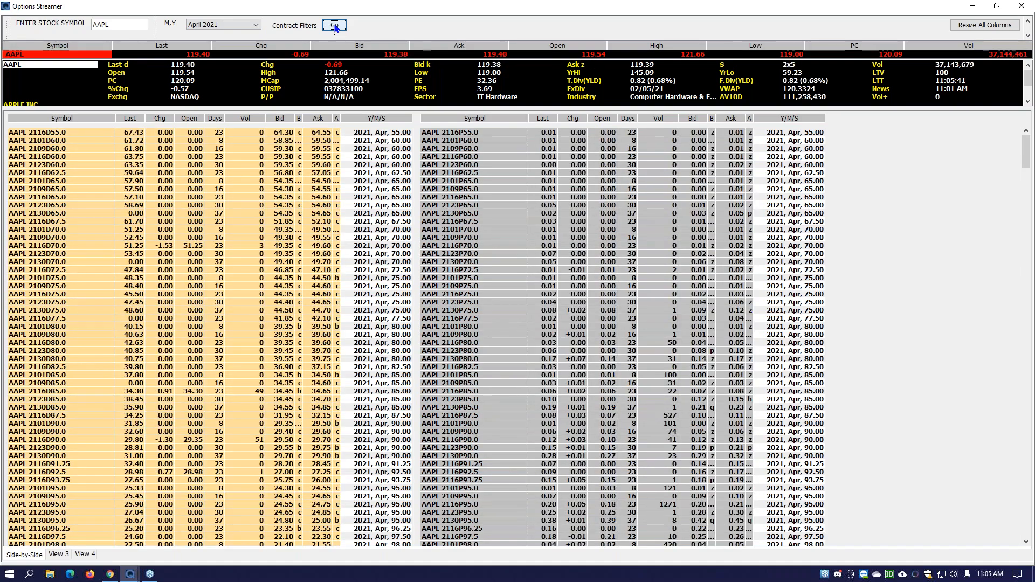
Apply a contract filter that excludes puts and shows only AAPL calls
left_click(300, 26)
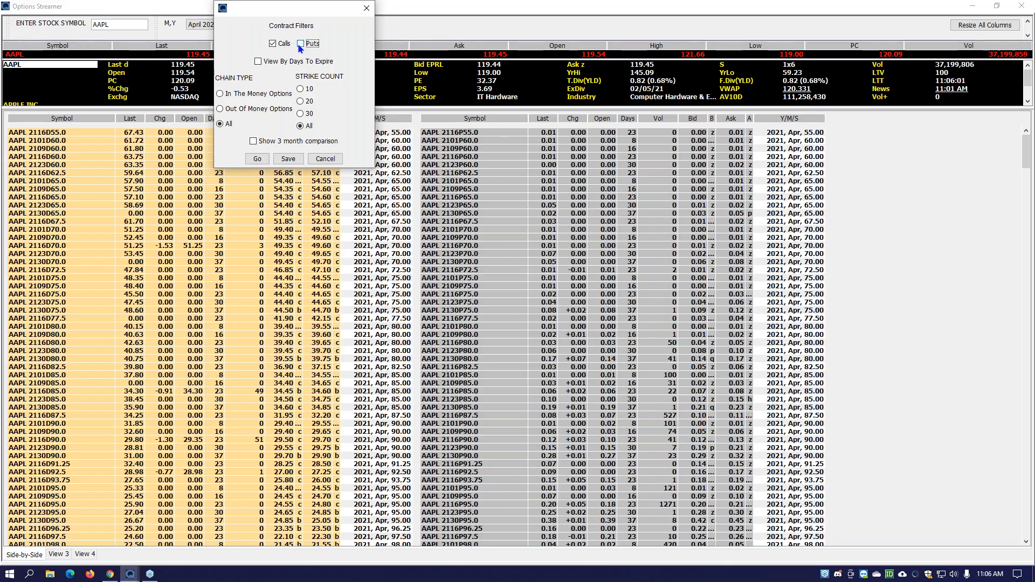
left_click(256, 157)
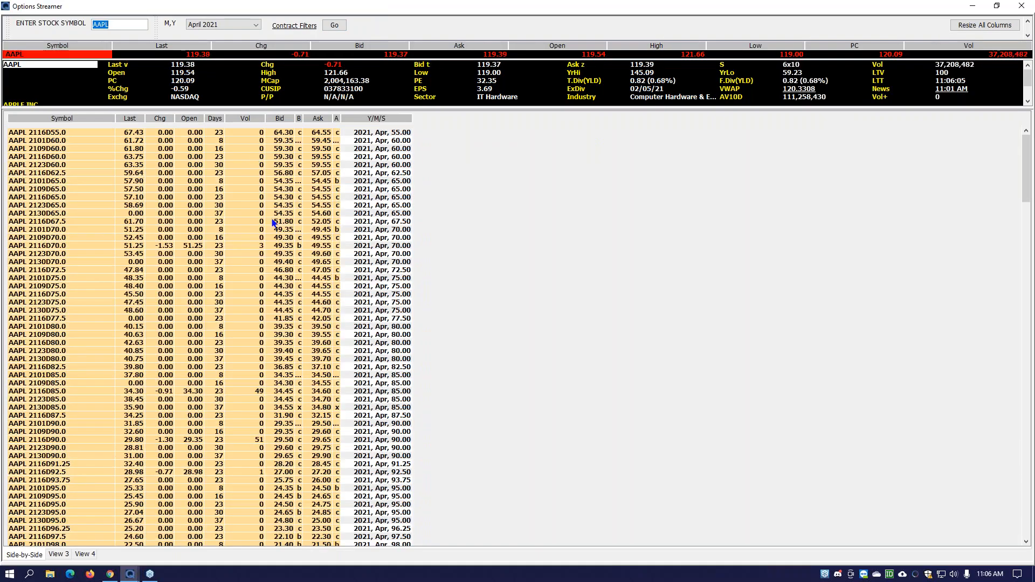
Filter the contracts to both calls and puts with a strike count of 10, and resize all columns
left_click(304, 26)
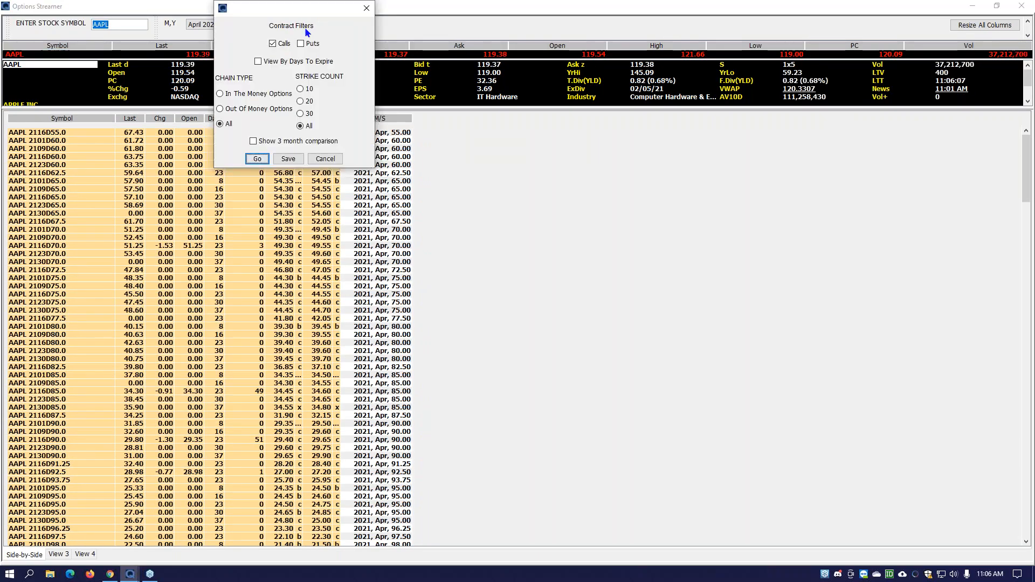
left_click(301, 89)
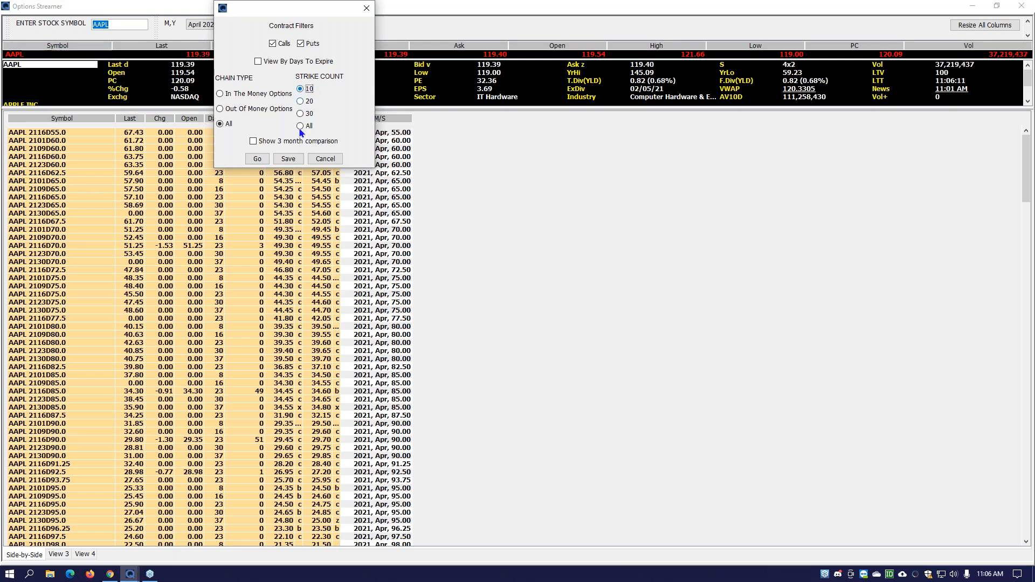
left_click(261, 158)
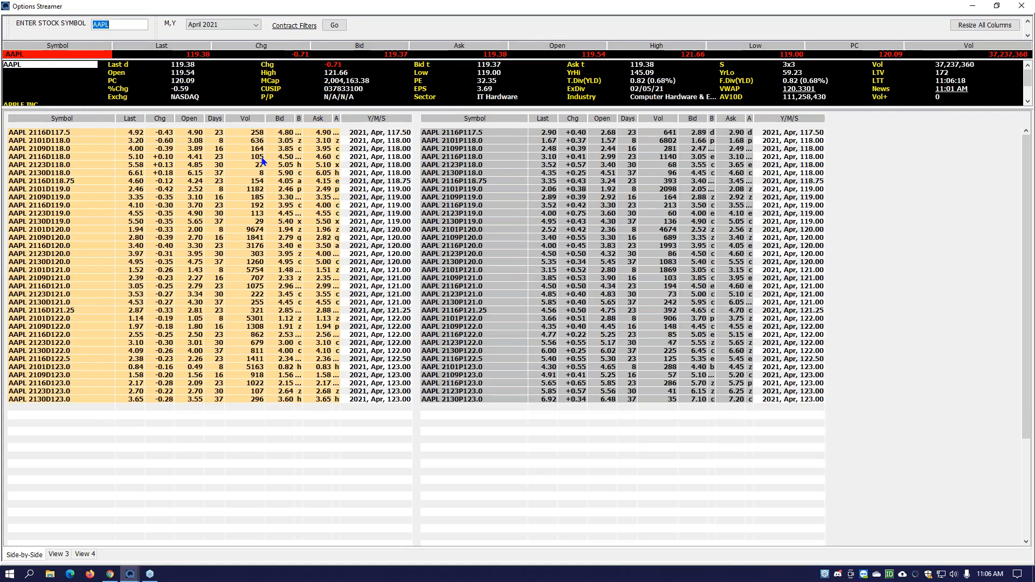
left_click(992, 25)
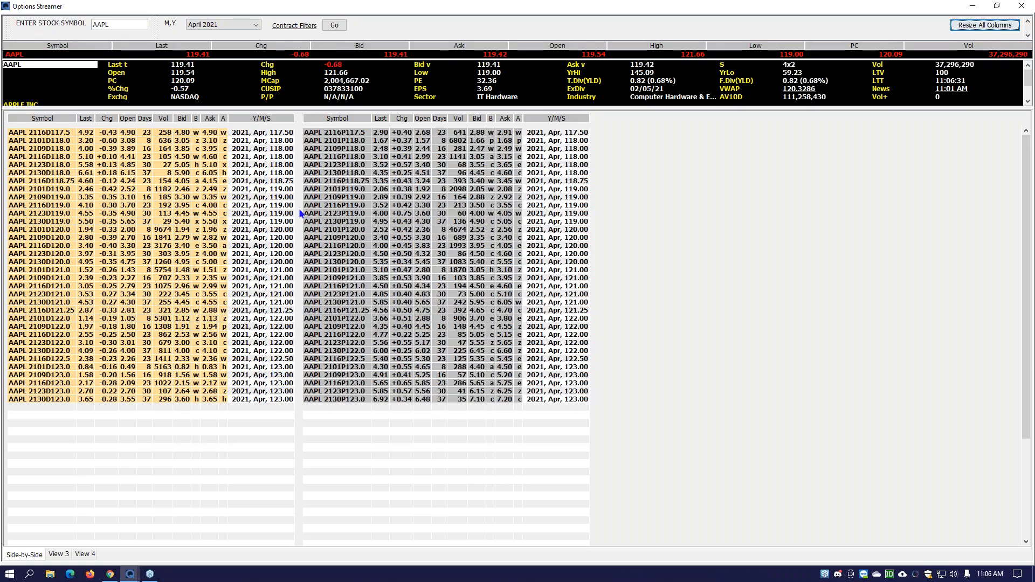
Save the contract filters with calls and puts, chain type All and strike count 10
left_click(305, 27)
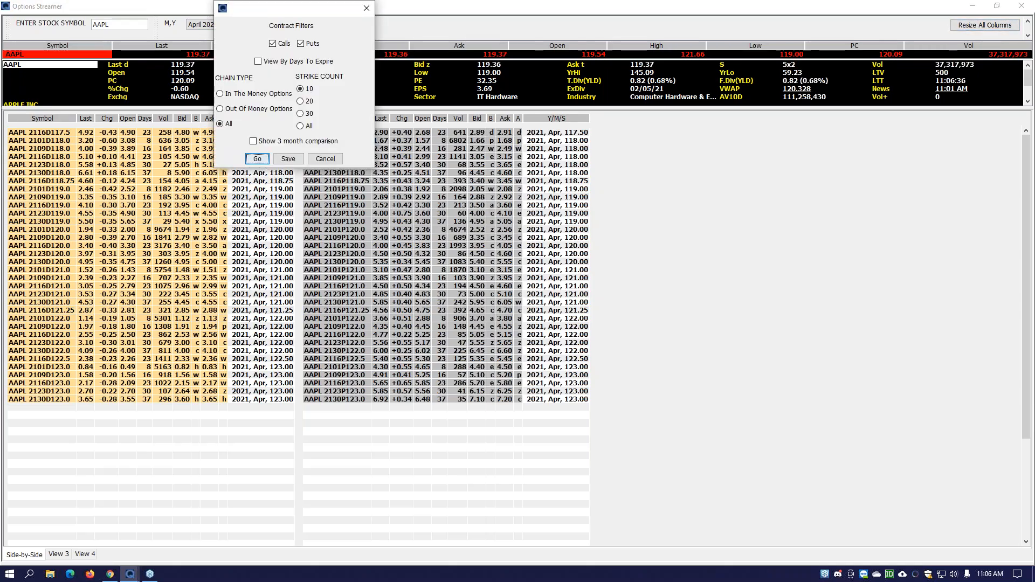
left_click_drag(305, 11, 534, 68)
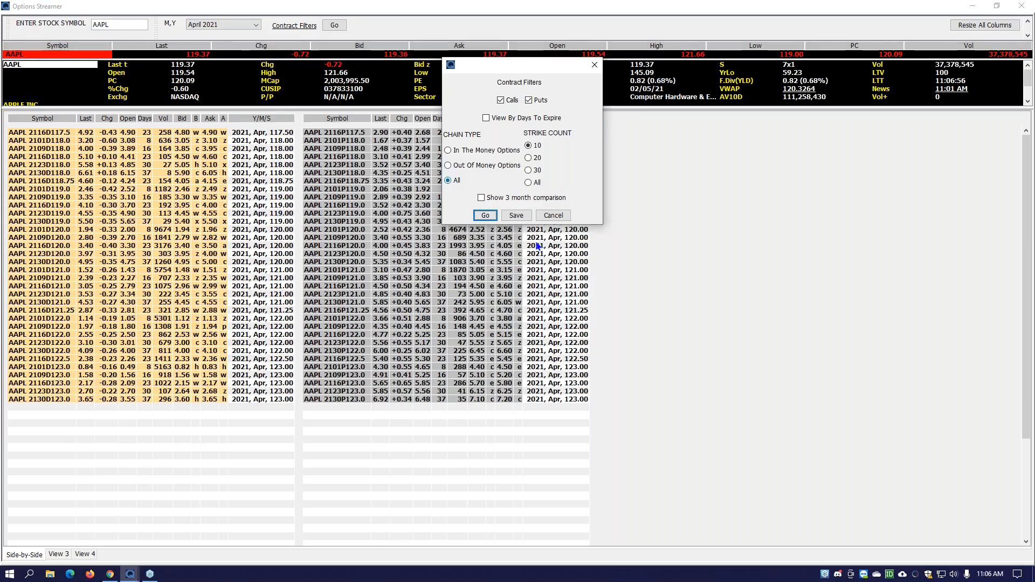
left_click(520, 219)
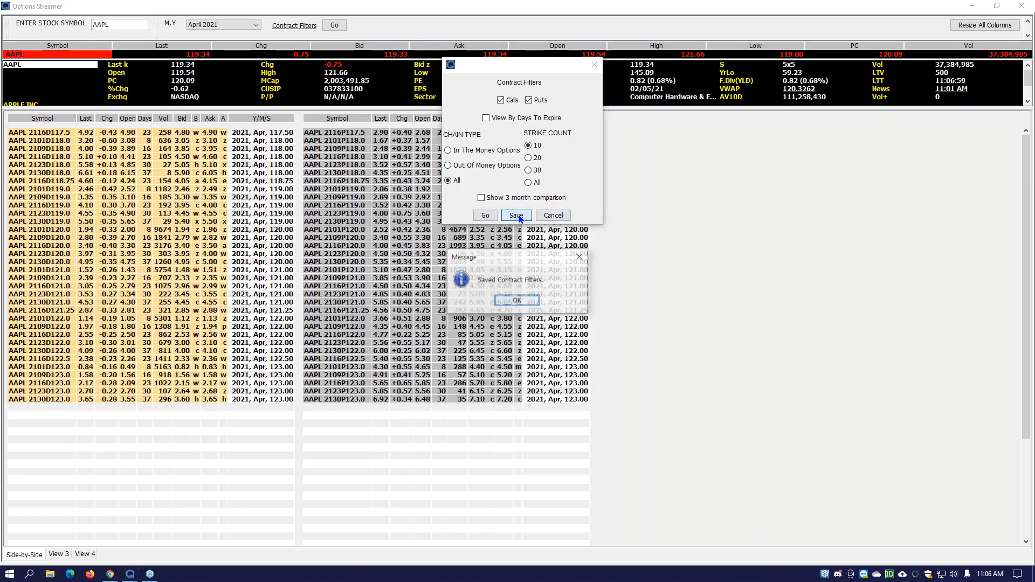
left_click(516, 300)
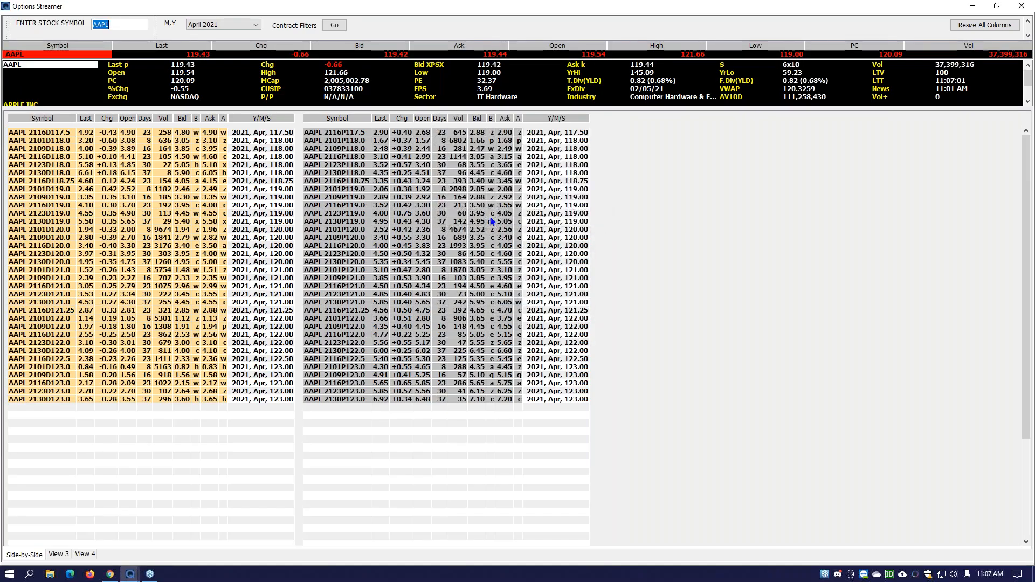
Close the Options Streamer, reopen it from the main window and maximize it
left_click(1021, 6)
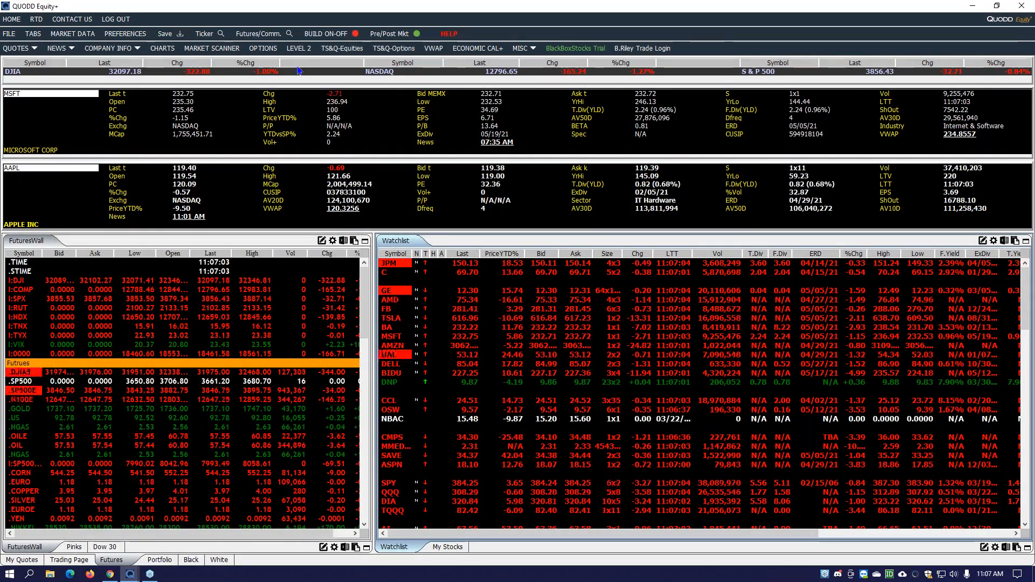
left_click(263, 48)
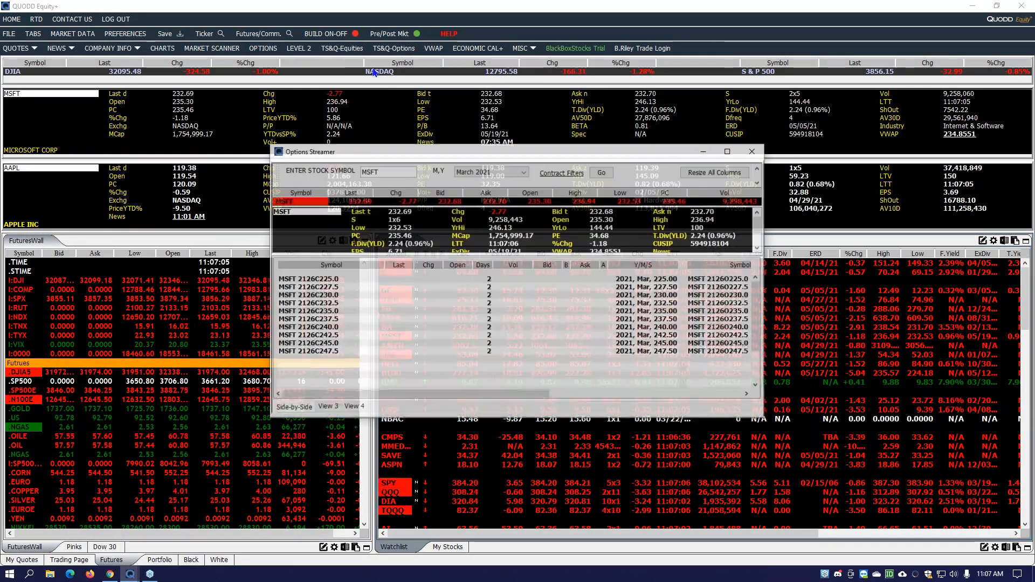
left_click(729, 151)
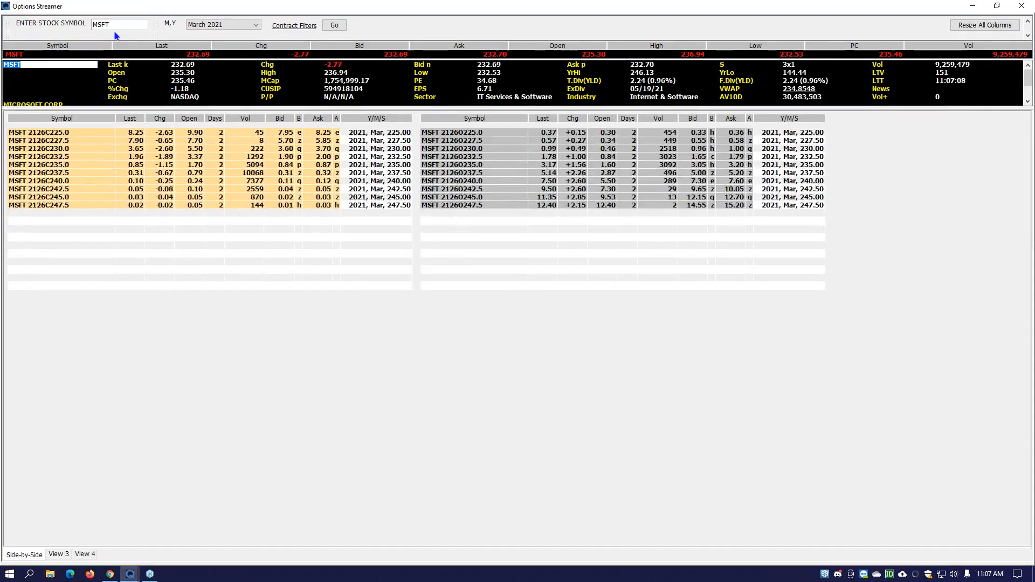
Load the AAPL option chain for May 2021
type("AAPL")
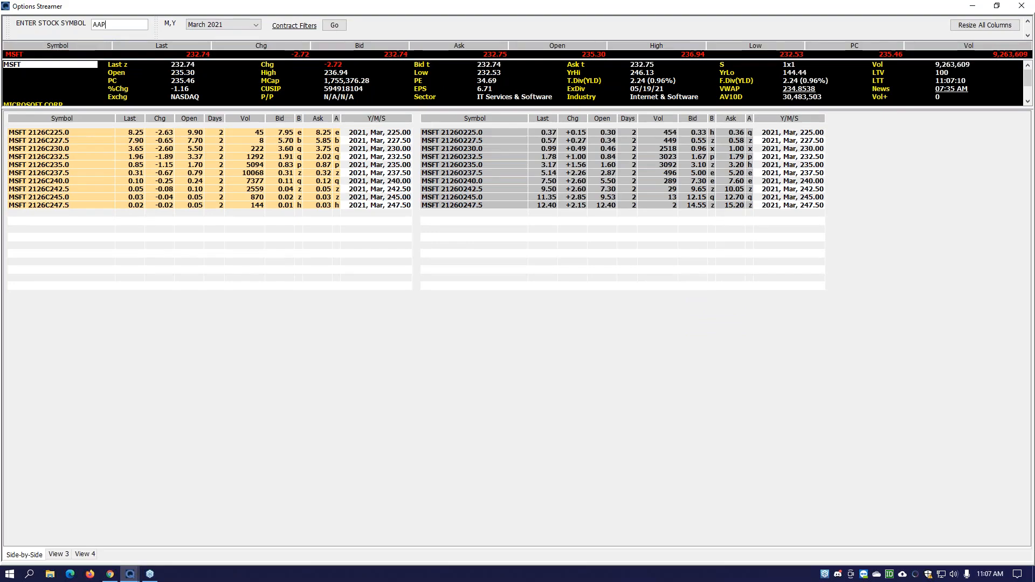
key("Return")
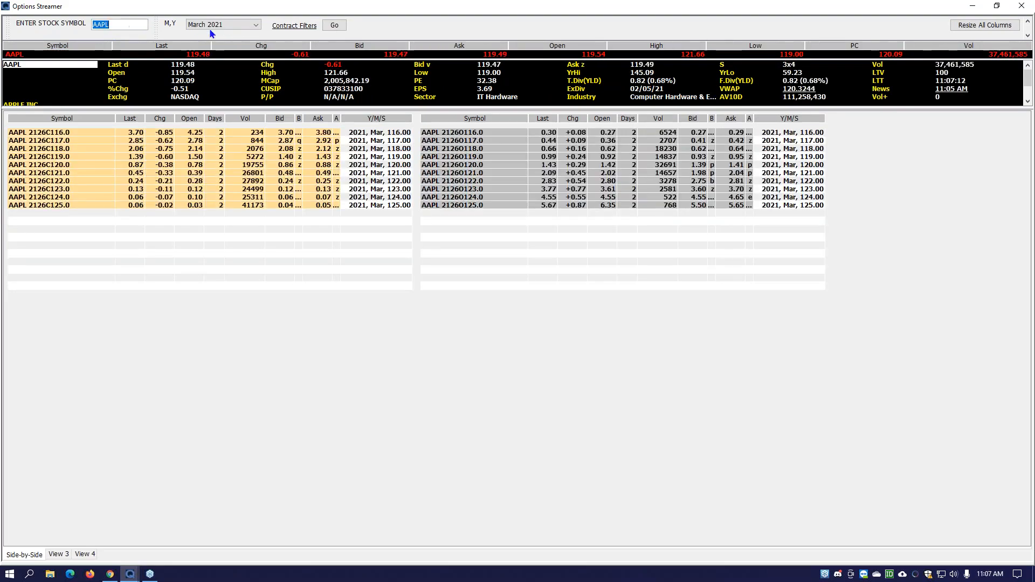
left_click(221, 25)
left_click(221, 45)
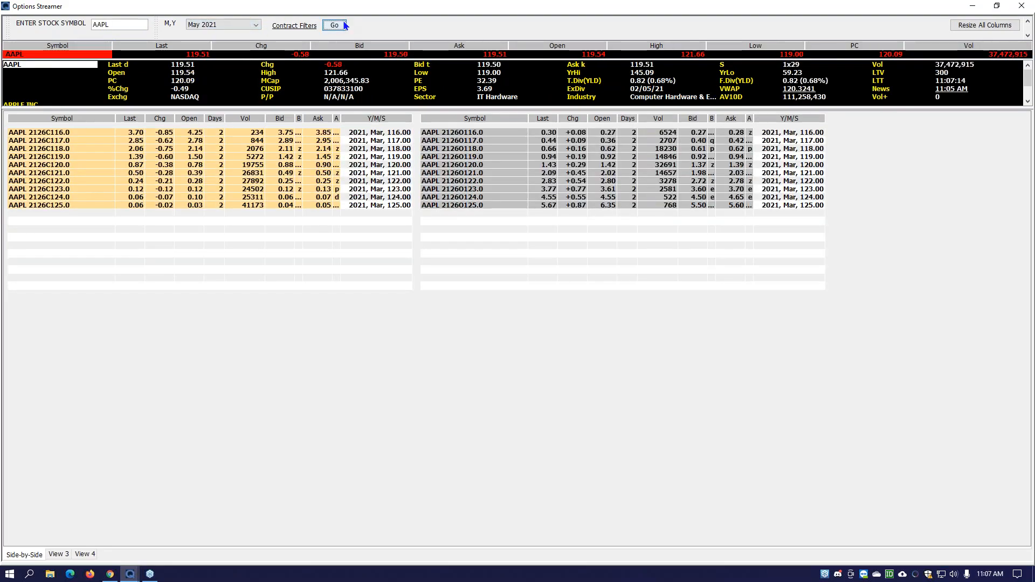
left_click(340, 25)
Apply a contract filter with the strike count set to All for the AAPL May 2021 chain
left_click(301, 26)
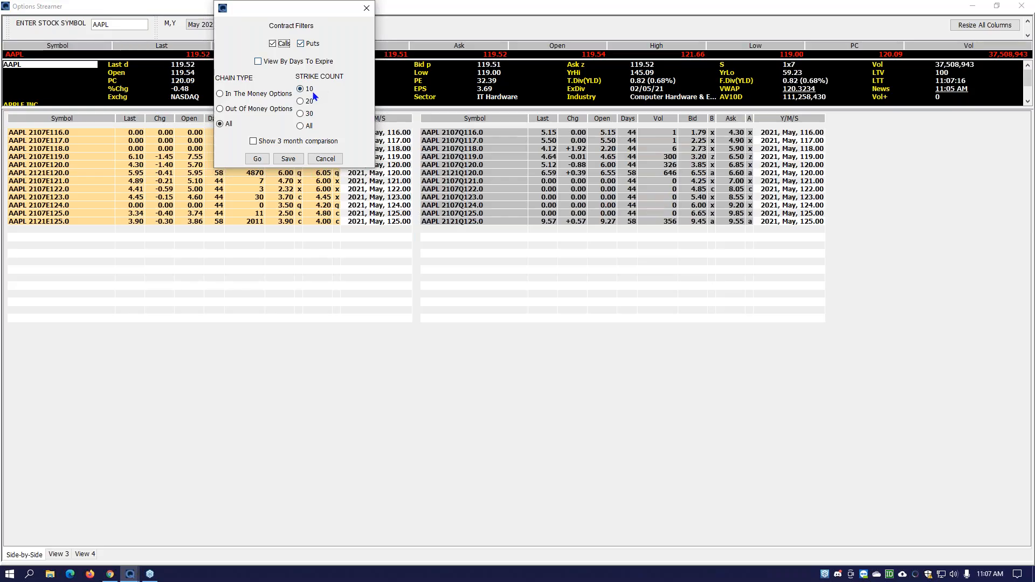
left_click(300, 126)
left_click(262, 160)
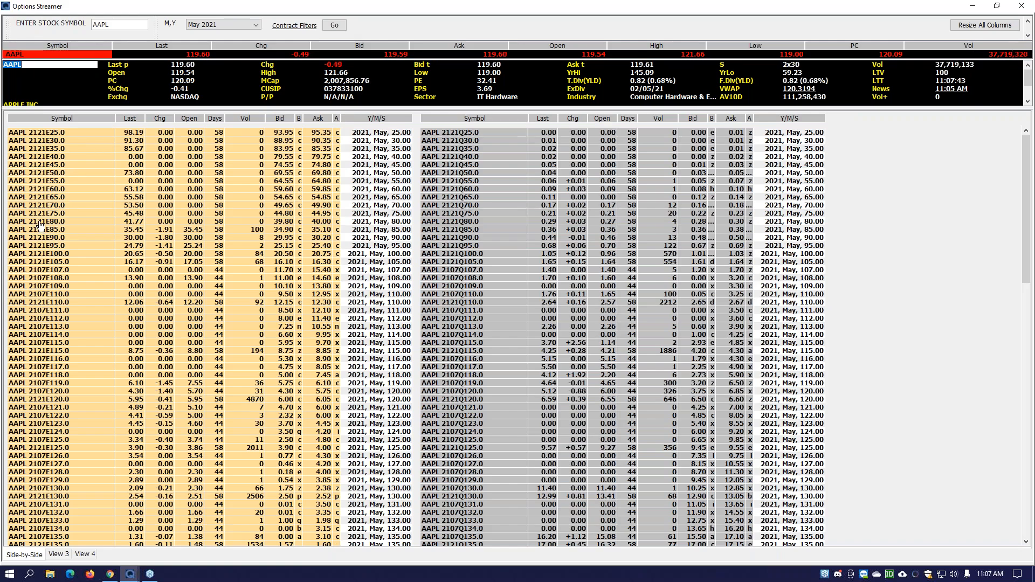
Show the quote for the AAPL May 2021 85.00 call, and examine the chain in View 3 and View 4
left_click(67, 230)
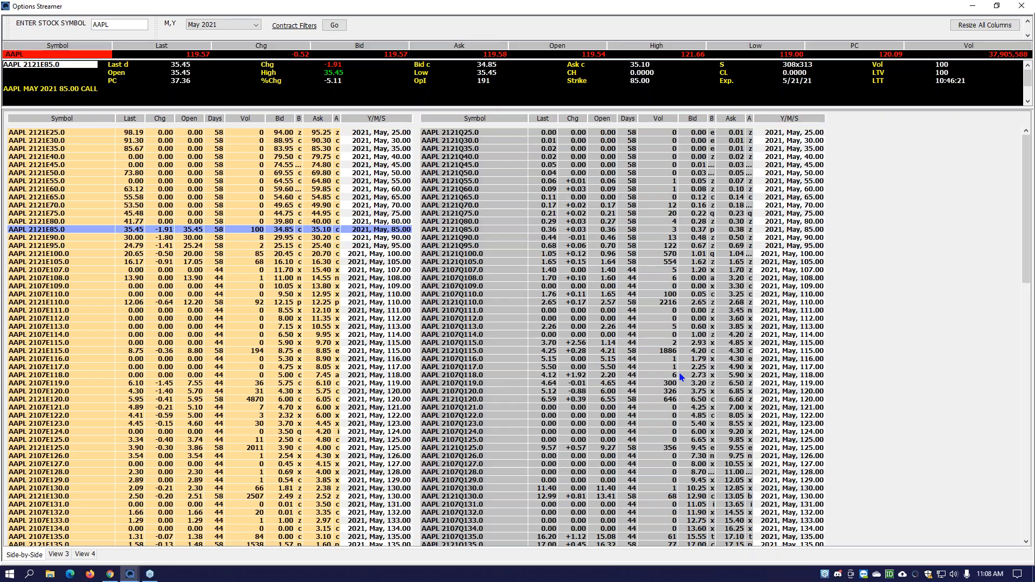
left_click(56, 559)
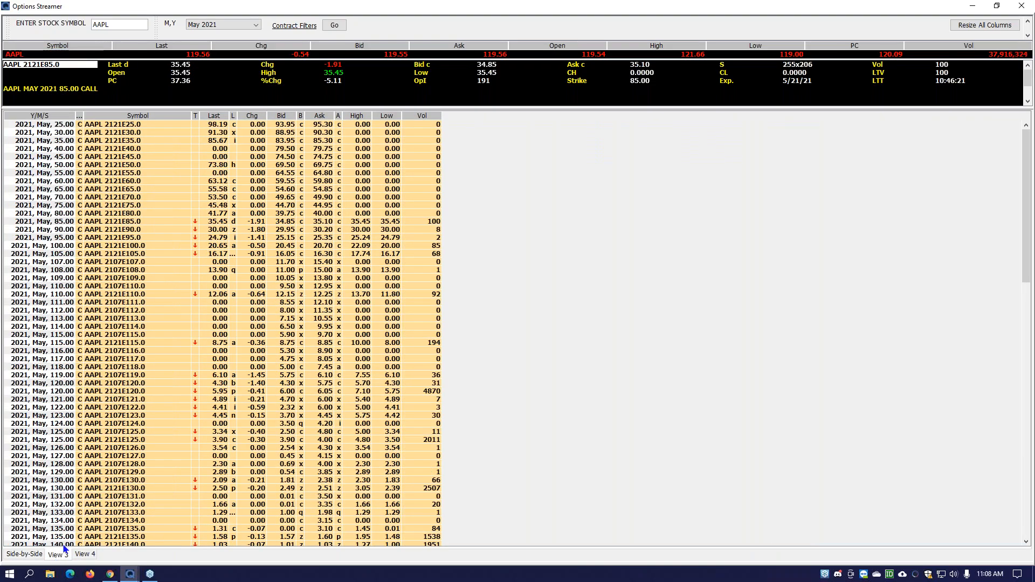
left_click(90, 549)
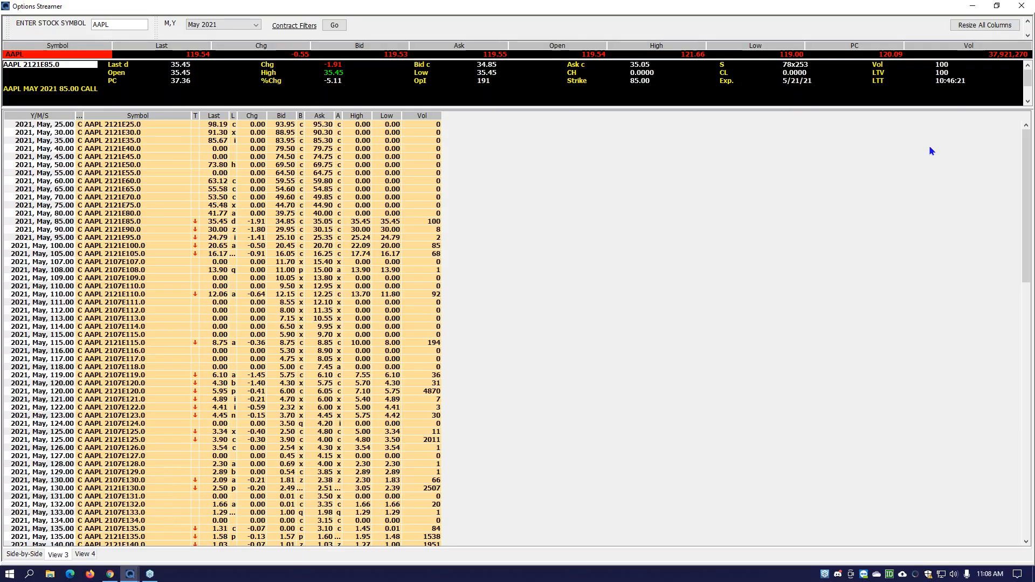
left_click_drag(1026, 156, 982, 351)
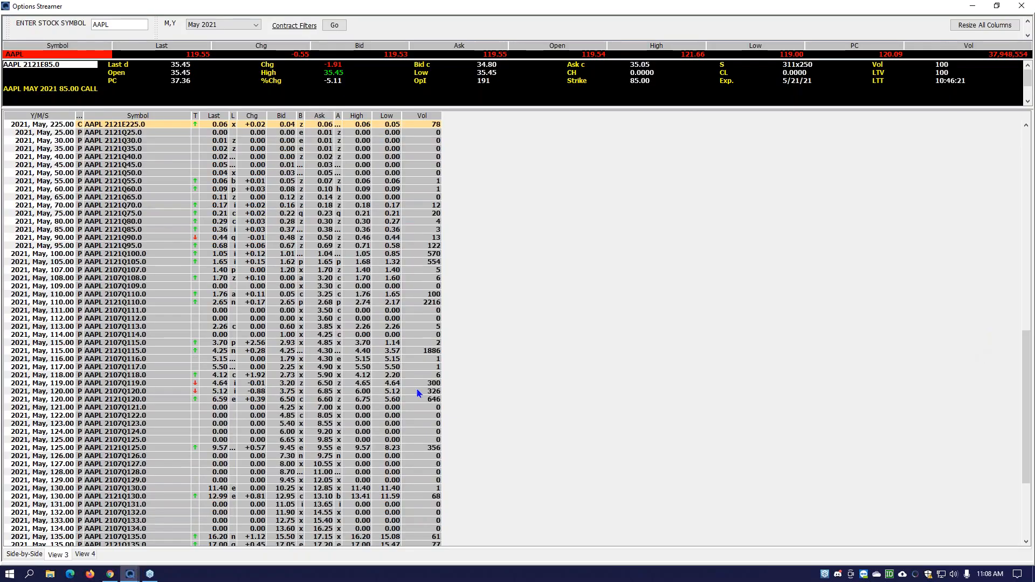
left_click(85, 556)
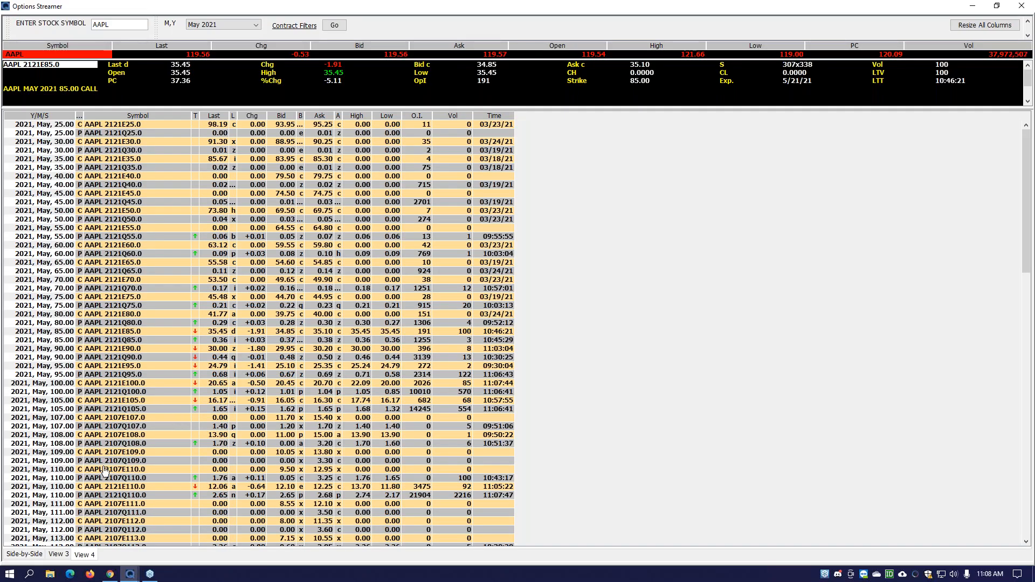
Return to the Side-by-Side view and show the quote for the AAPL May 2021 25.00 call
left_click(23, 556)
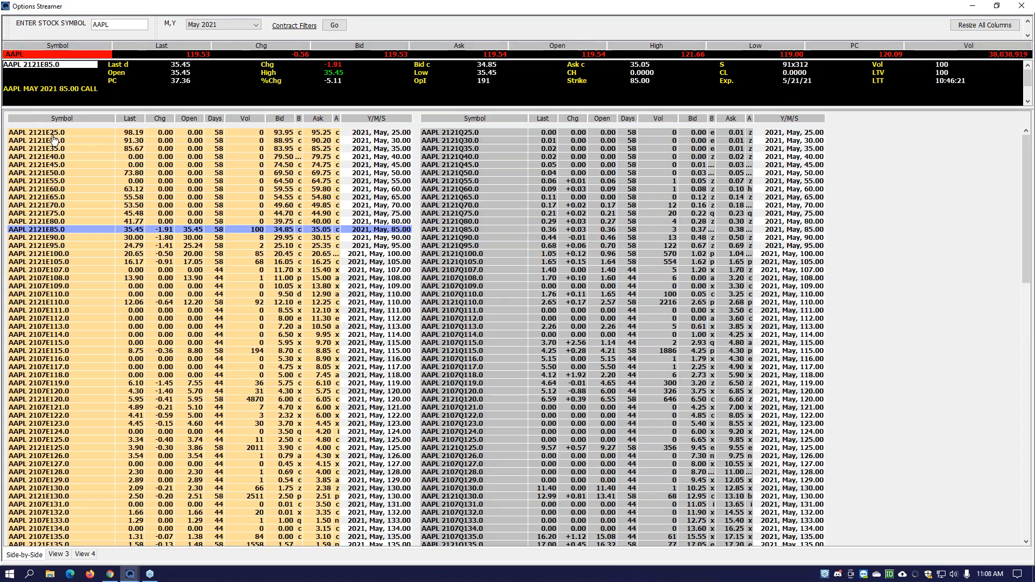
left_click(53, 133)
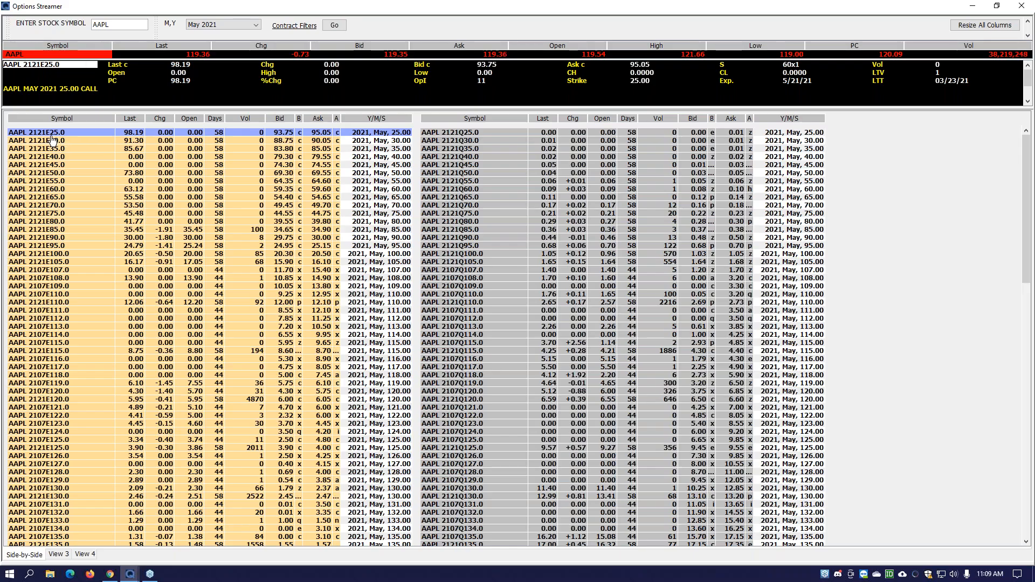
Switch the AAPL option chain to April 2021
left_click(208, 26)
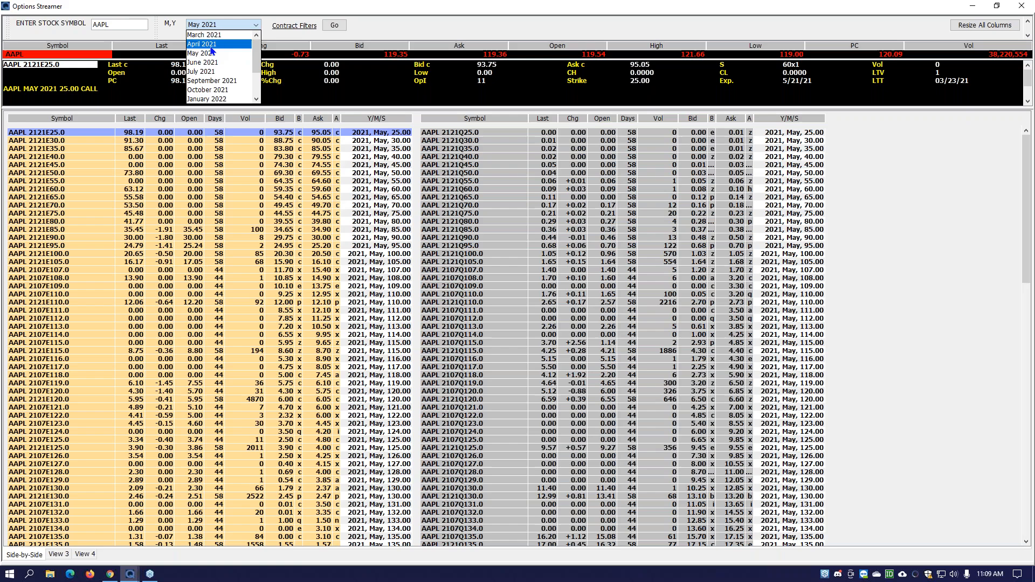
left_click(211, 45)
left_click(334, 27)
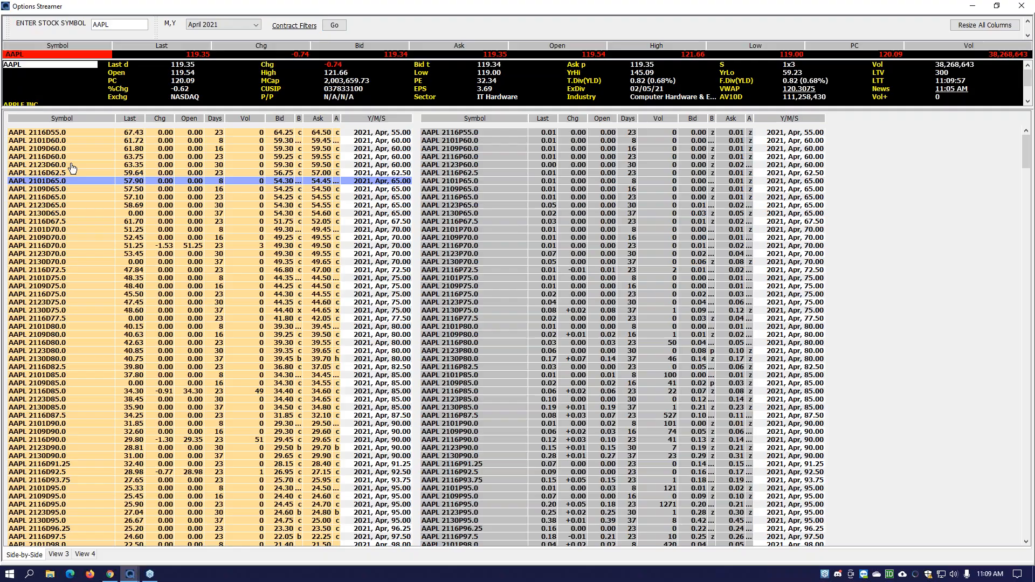
Restore the Options Streamer and the main QUODD Equity+ window to smaller sizes so both can be seen
left_click_drag(327, 7, 758, 25)
double_click(463, 7)
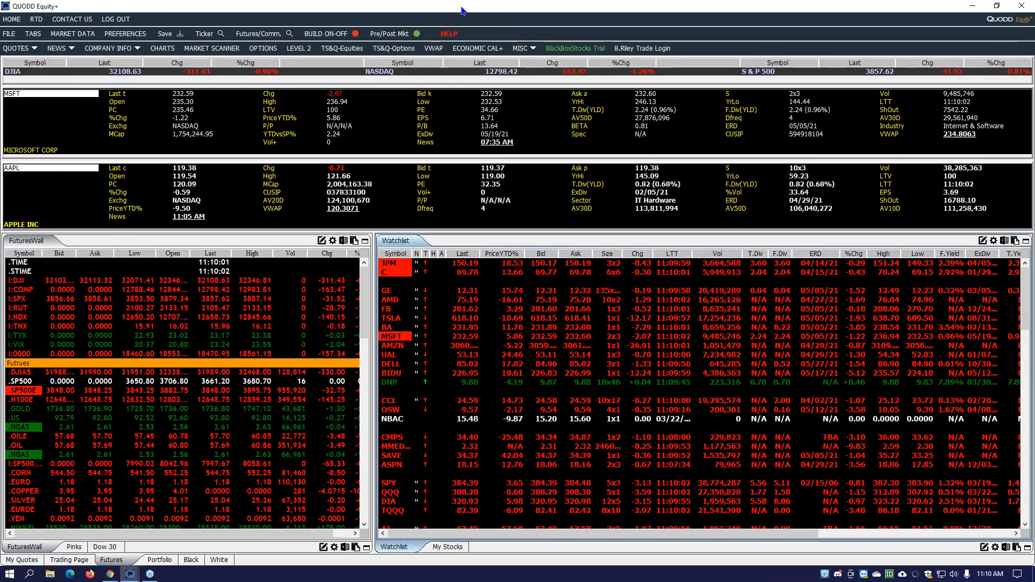
left_click_drag(780, 23, 796, 14)
left_click_drag(835, 283, 834, 539)
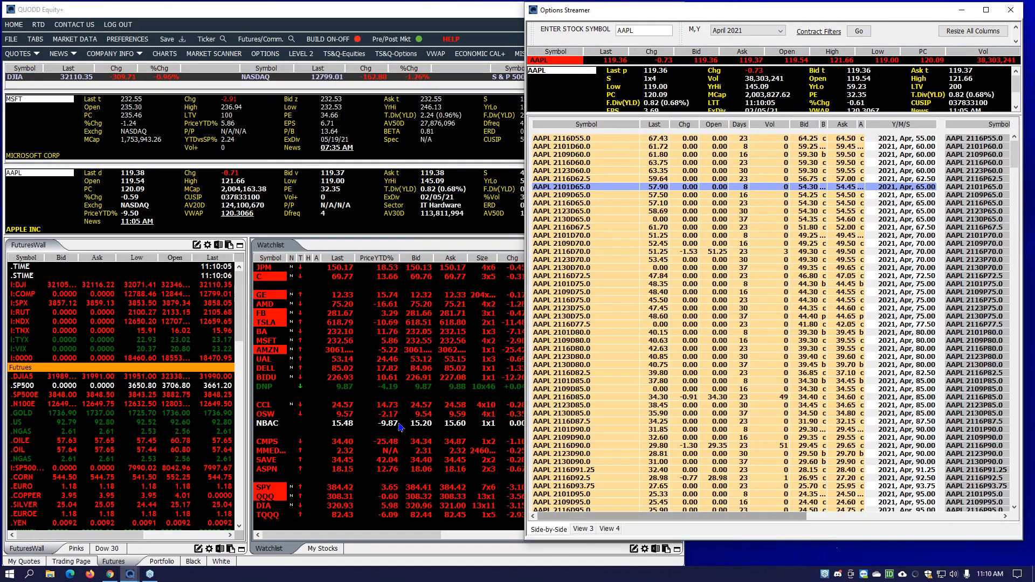
In the main window's Display Settings, enlarge the dialog and set the options display to Alternate OSI Display
left_click(311, 322)
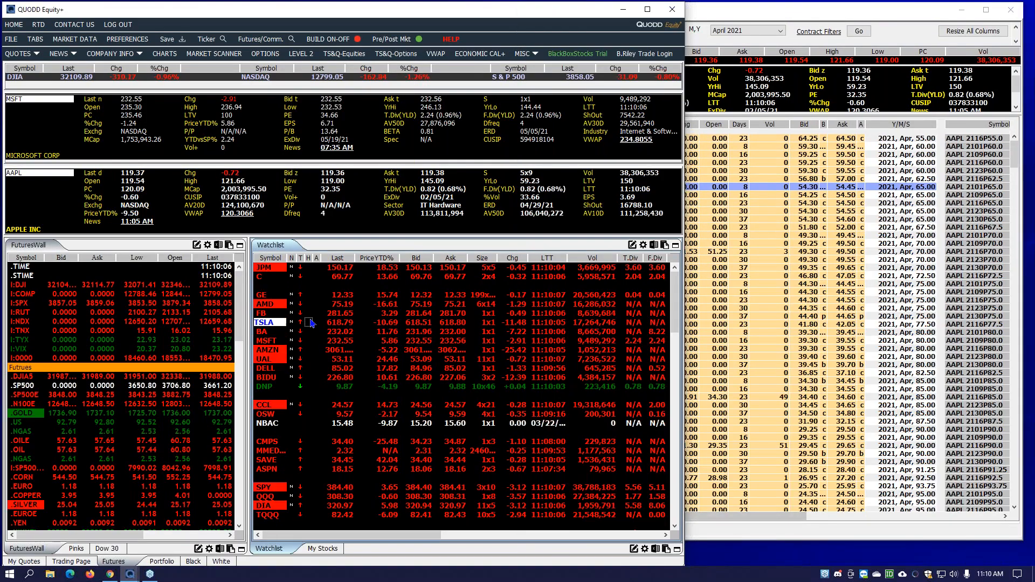
left_click(127, 39)
left_click(147, 63)
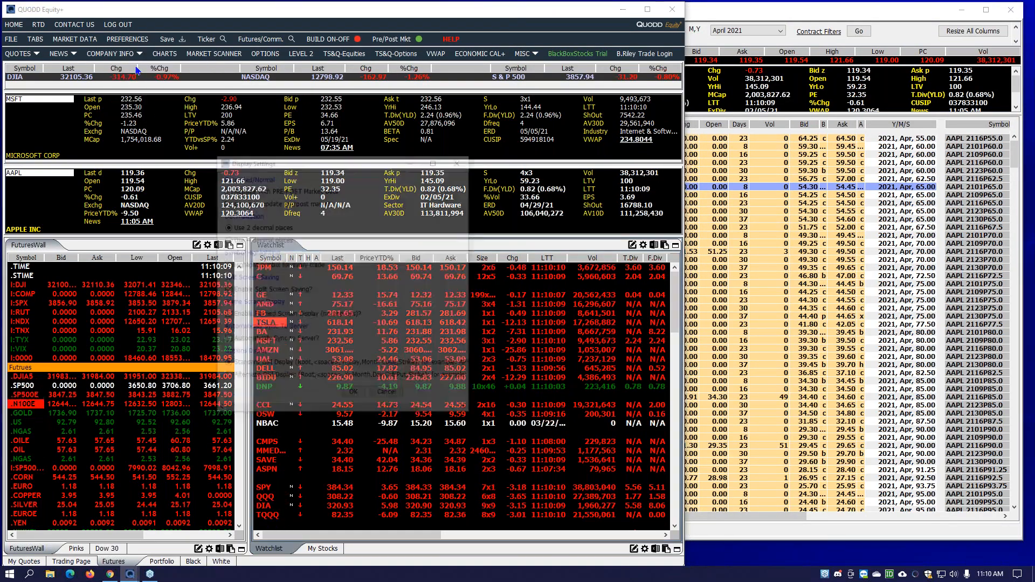
left_click_drag(470, 415, 577, 471)
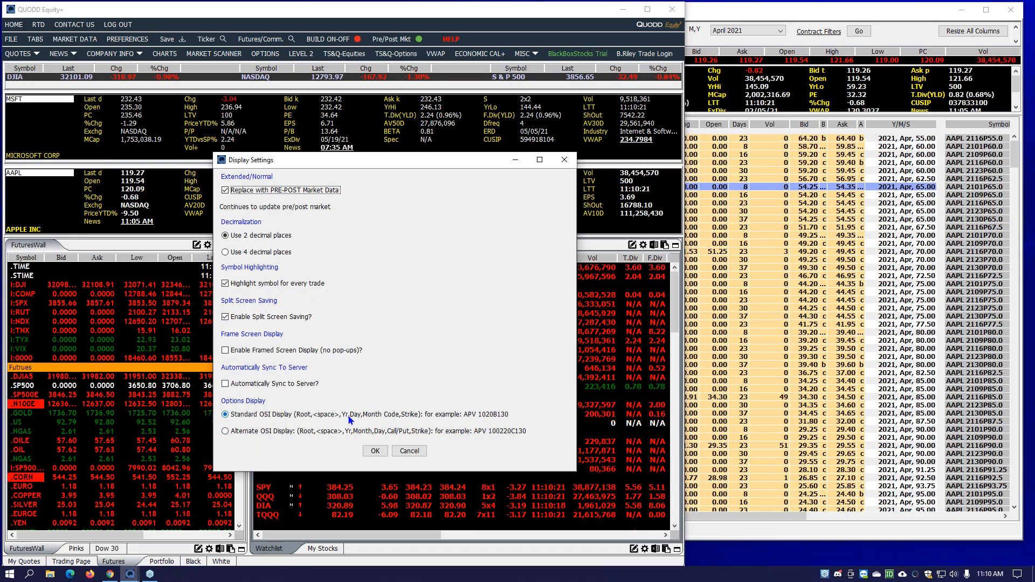
left_click(225, 431)
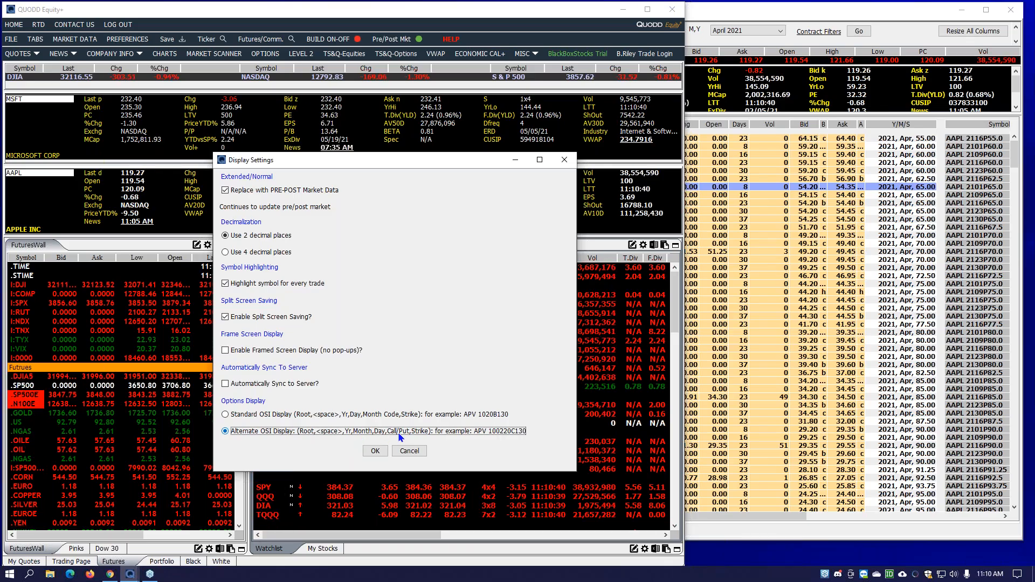
left_click(376, 451)
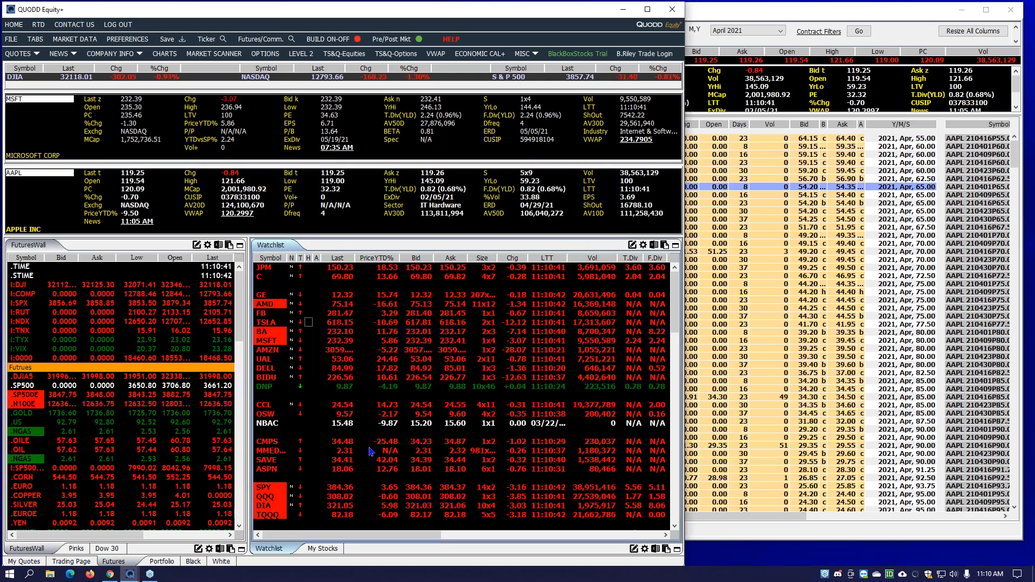
Maximize the Options Streamer and load the AAPL chain for May 2021 in the alternate symbol format
double_click(887, 8)
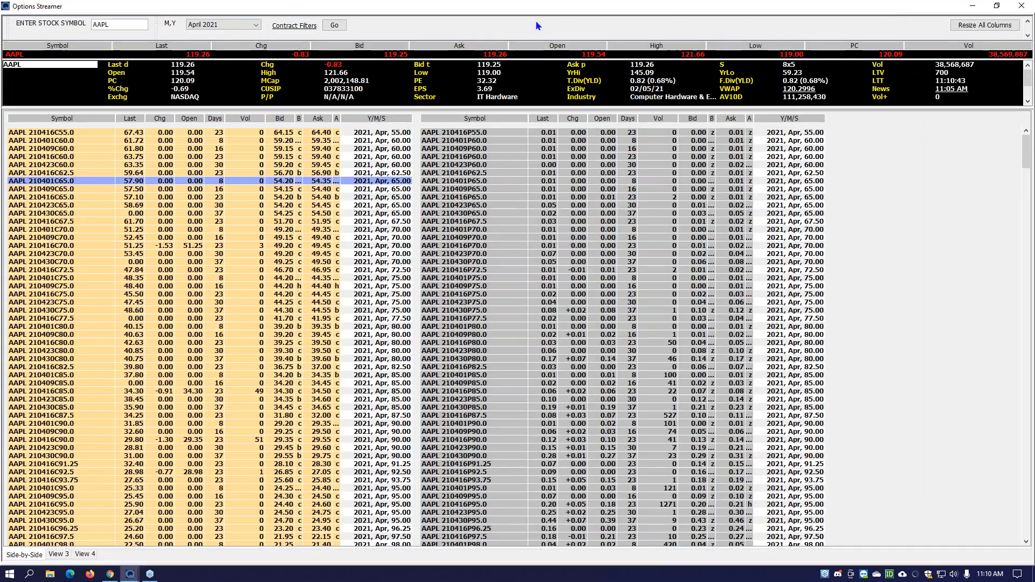
left_click(205, 27)
left_click(215, 42)
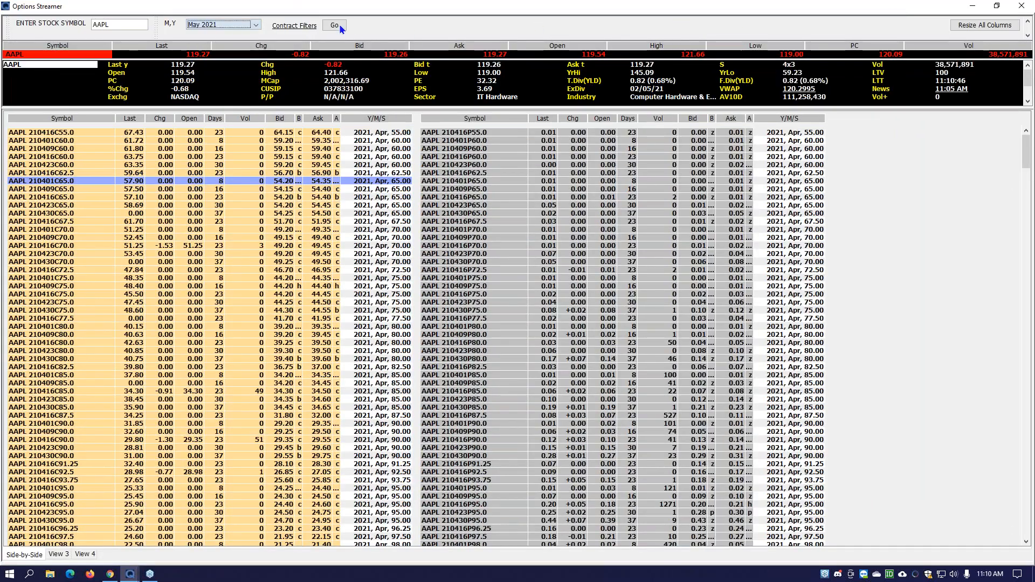
left_click(336, 25)
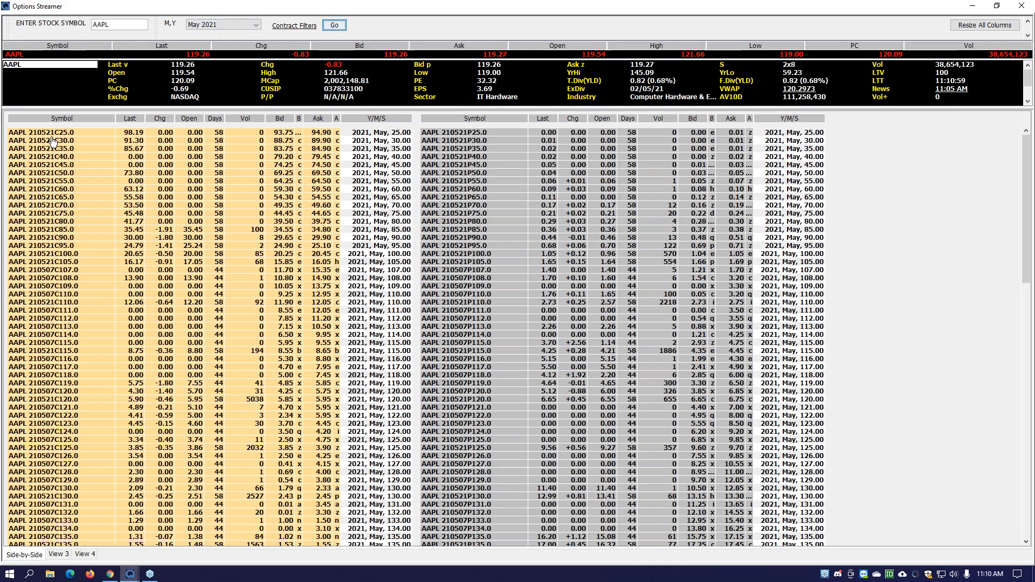
Switch the AAPL option chain to June 2021
left_click(216, 25)
left_click(210, 59)
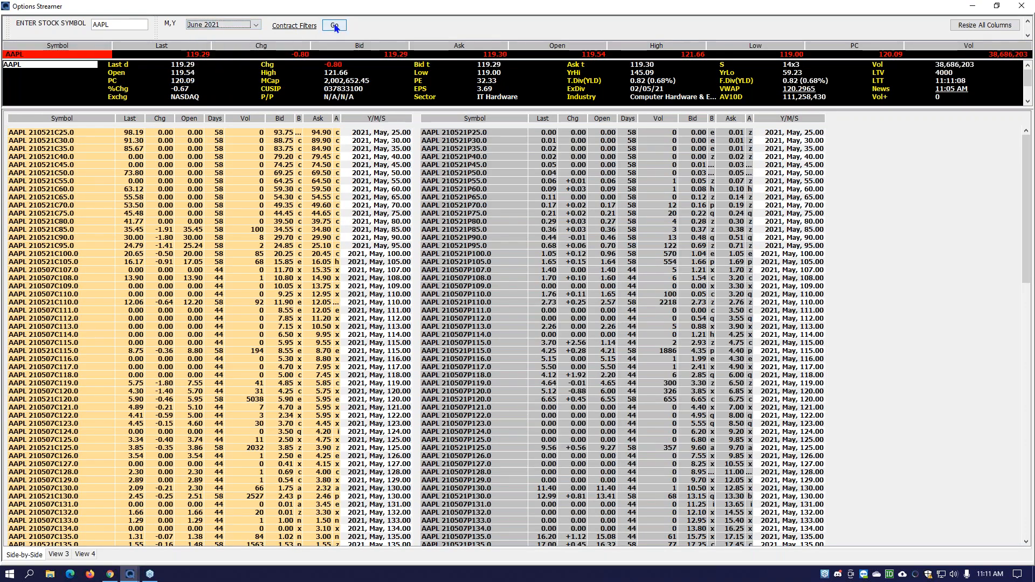
left_click(334, 26)
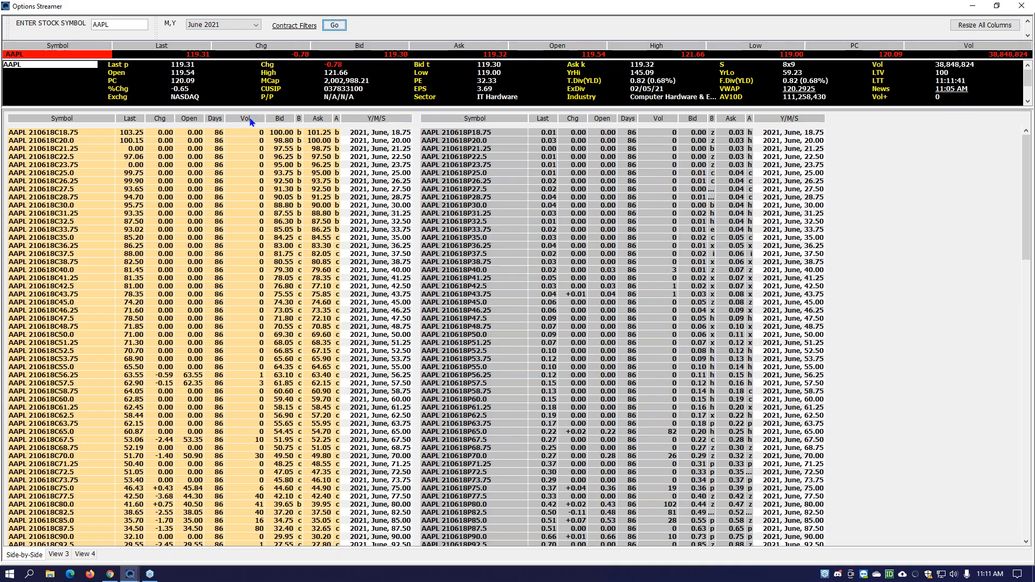
Insert an O.I. column before the Bid column in the option chain
right_click(280, 123)
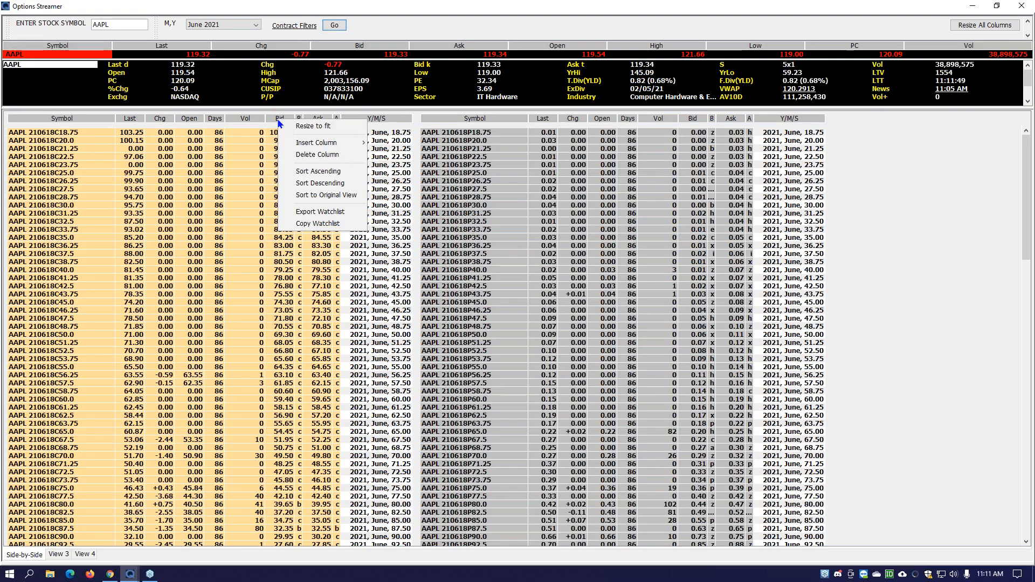
mouse_move(317, 146)
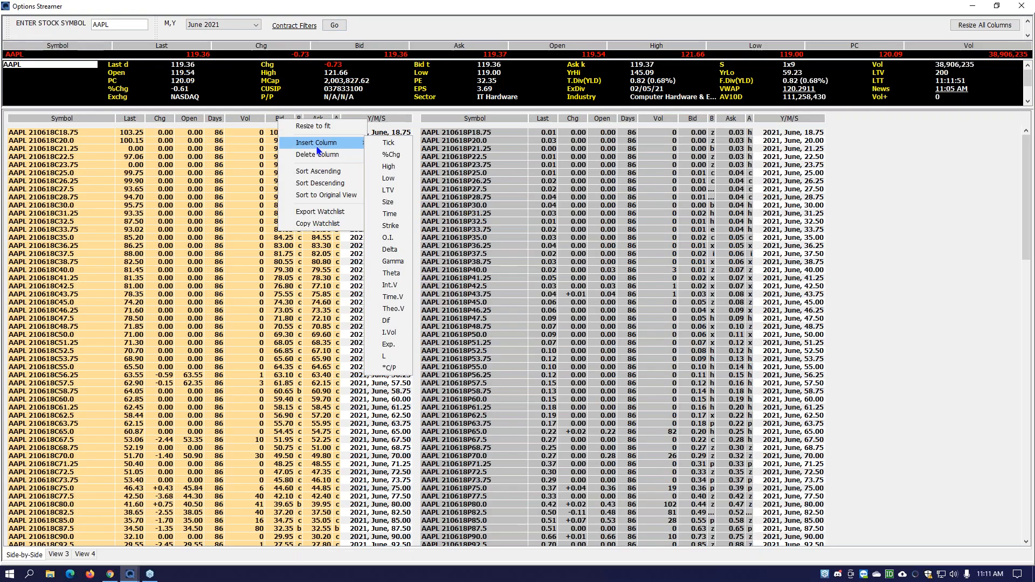
left_click(397, 239)
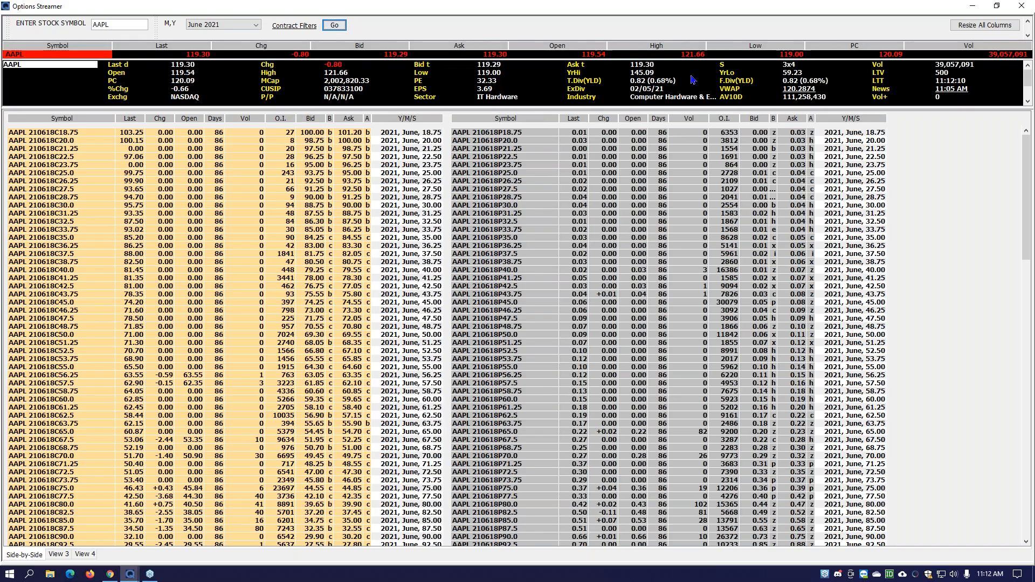
Close the Options Streamer, reopen it maximized, and check the column options at the O.I. column
left_click(1021, 6)
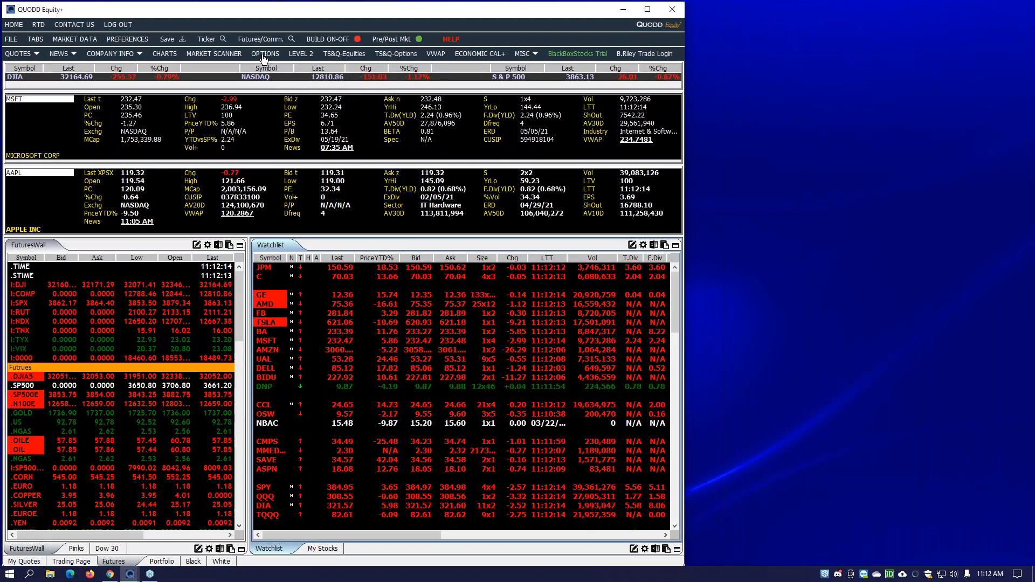
double_click(489, 158)
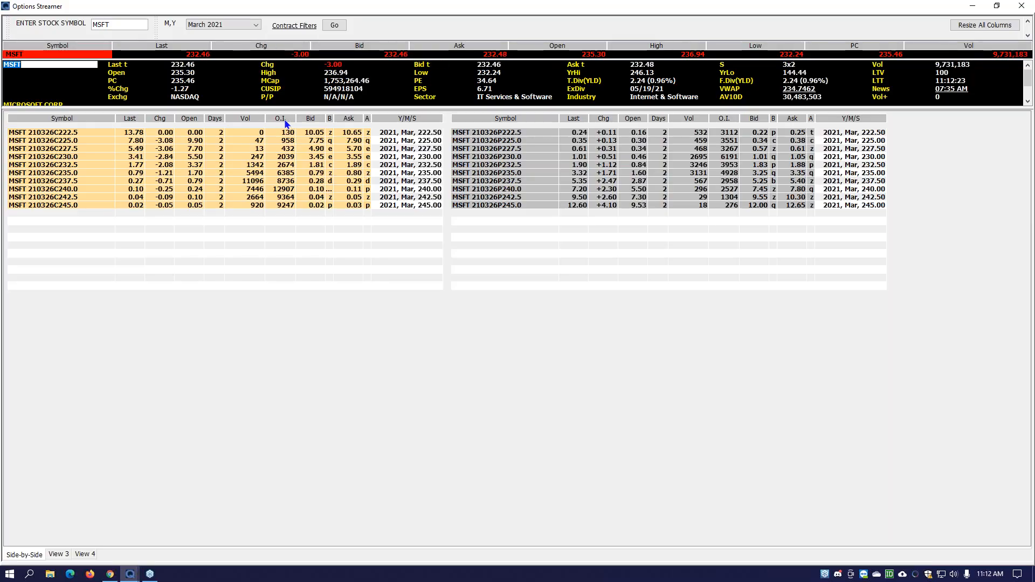
right_click(289, 121)
left_click(432, 277)
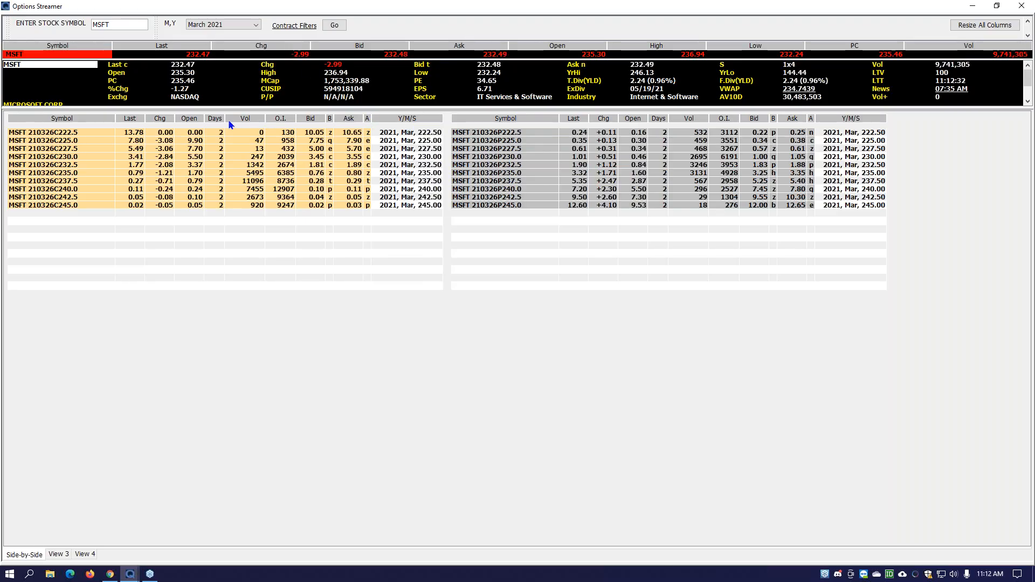
Keep March 2021 as the MSFT expiration month and filter the contracts with strike count All
left_click(229, 27)
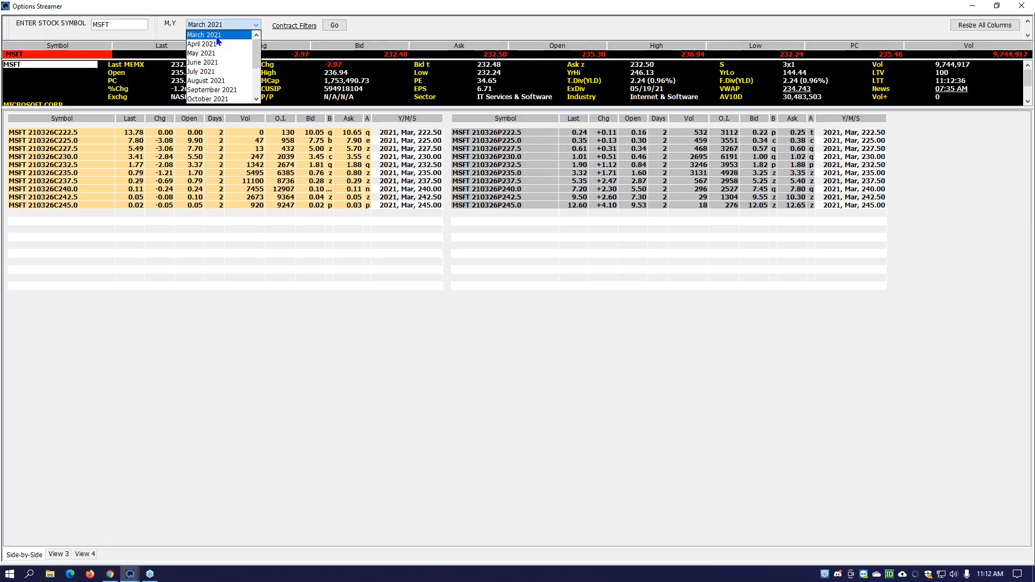
left_click(218, 37)
left_click(295, 25)
left_click(301, 125)
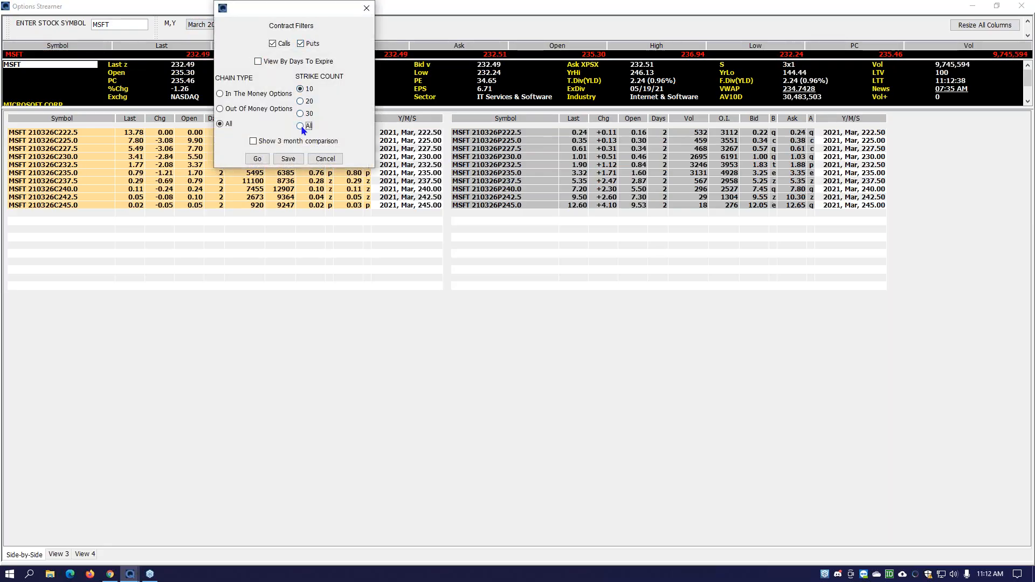
left_click(258, 159)
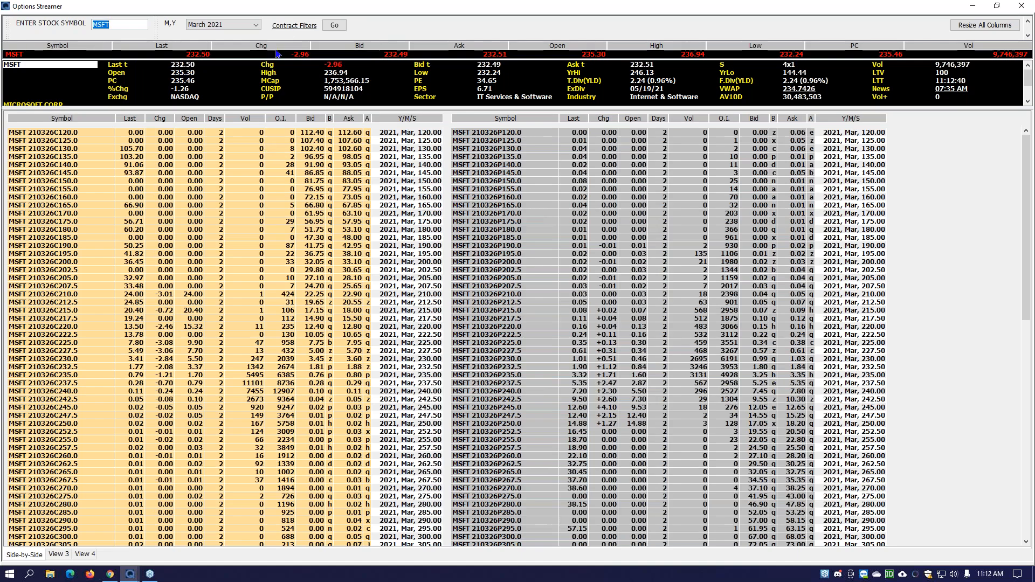
Save the current contract filters and load the MSFT option chain for April 2021
left_click(294, 25)
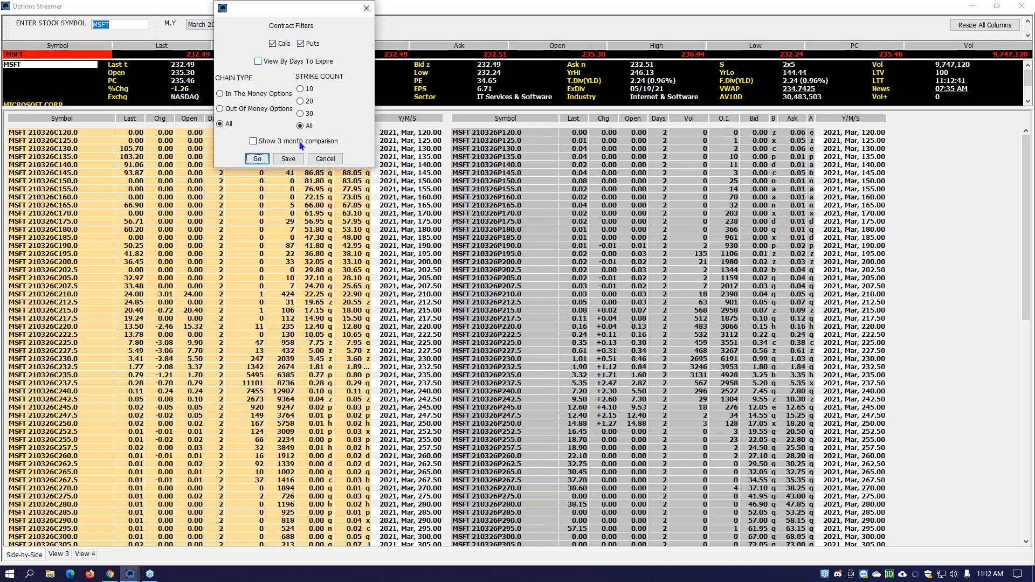
left_click(289, 159)
left_click(255, 24)
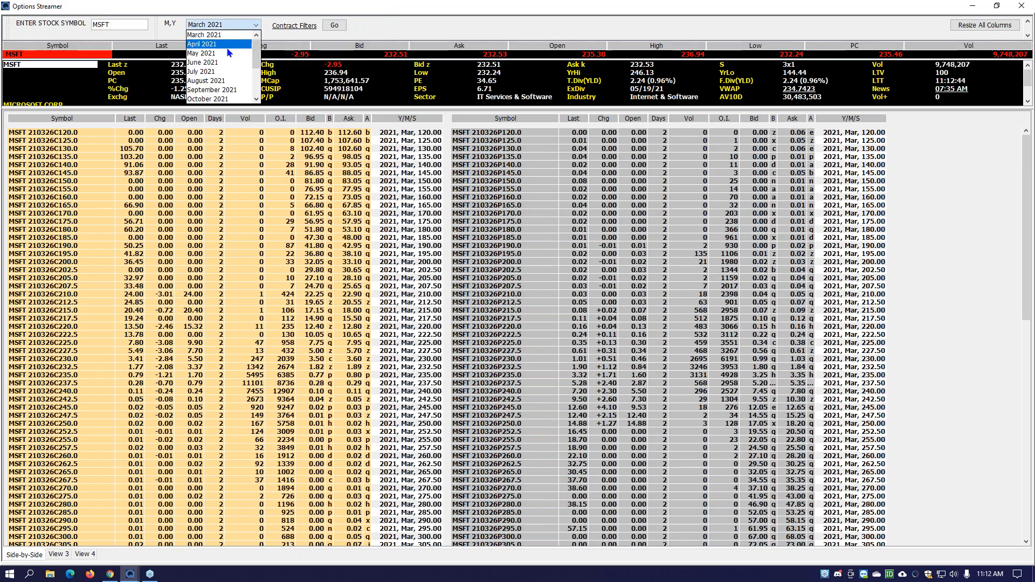
left_click(226, 43)
left_click(334, 25)
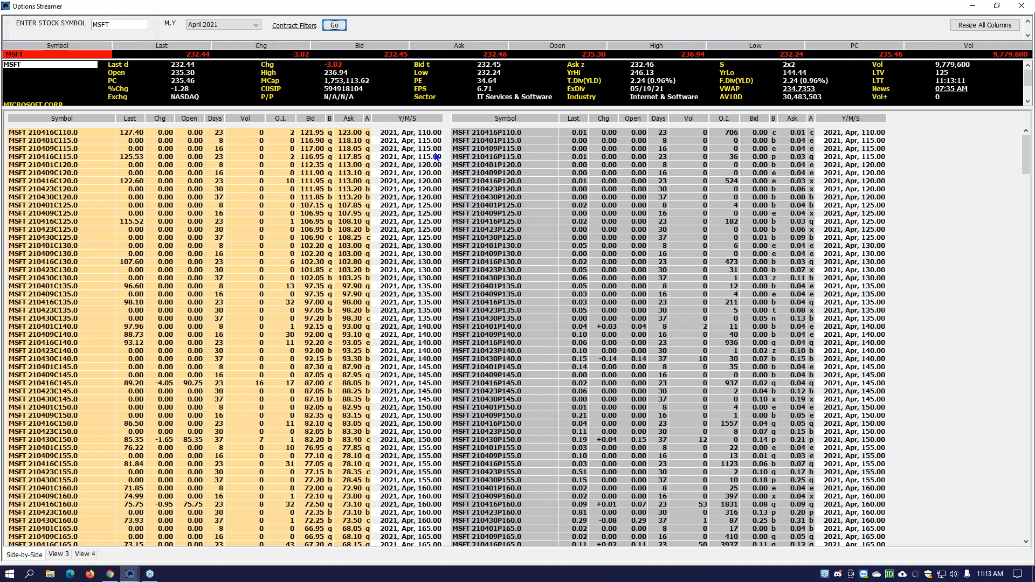
Enable View By Days To Expire in the contract filters for April 2021 and look through the regrouped MSFT chain
left_click(428, 142)
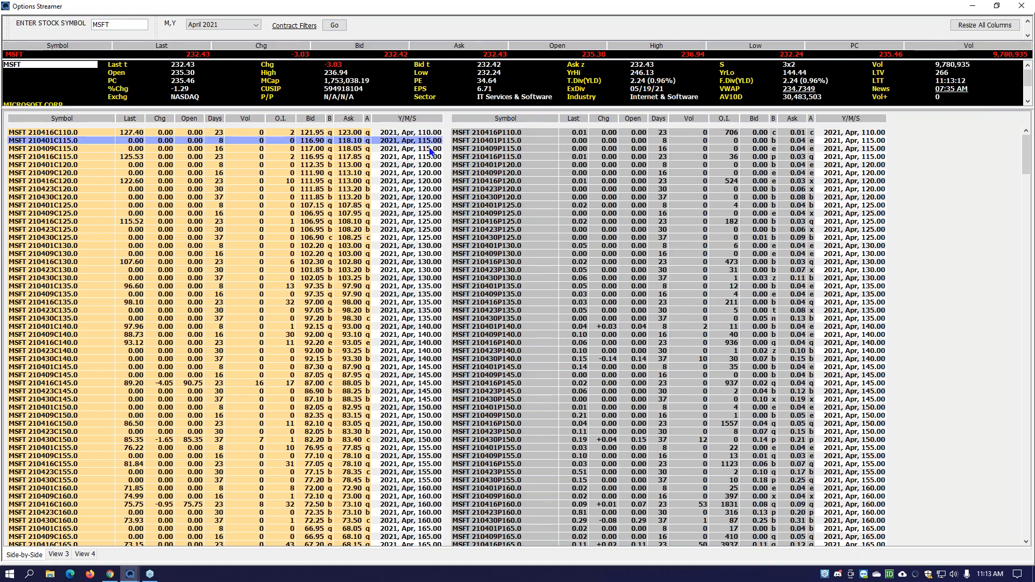
left_click(422, 151)
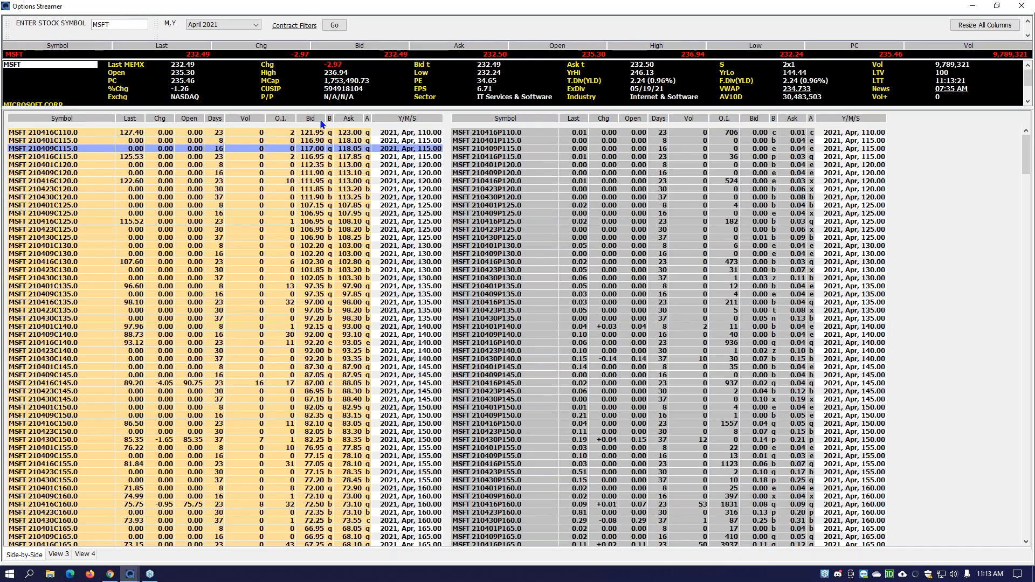
left_click(301, 27)
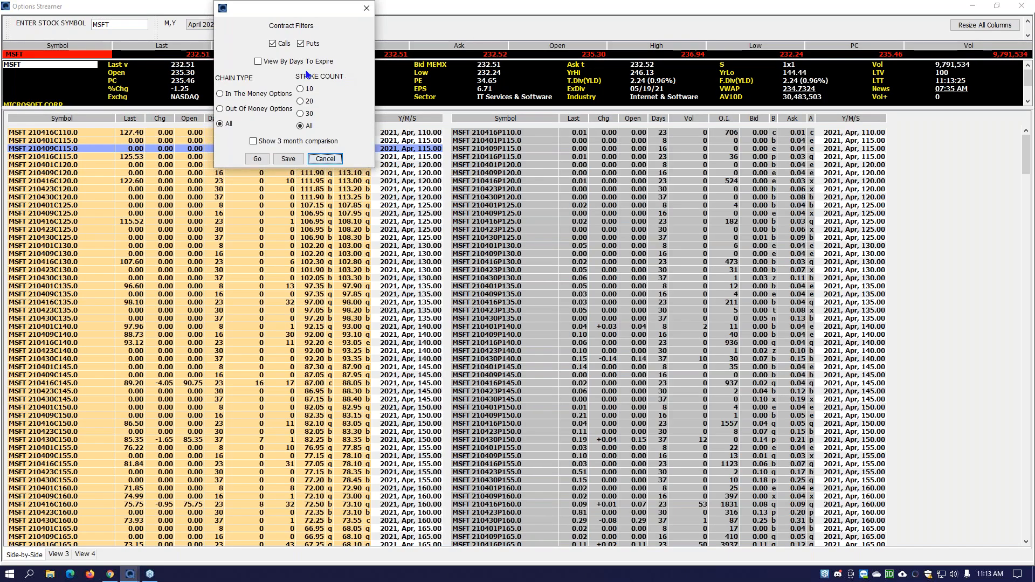
left_click(276, 63)
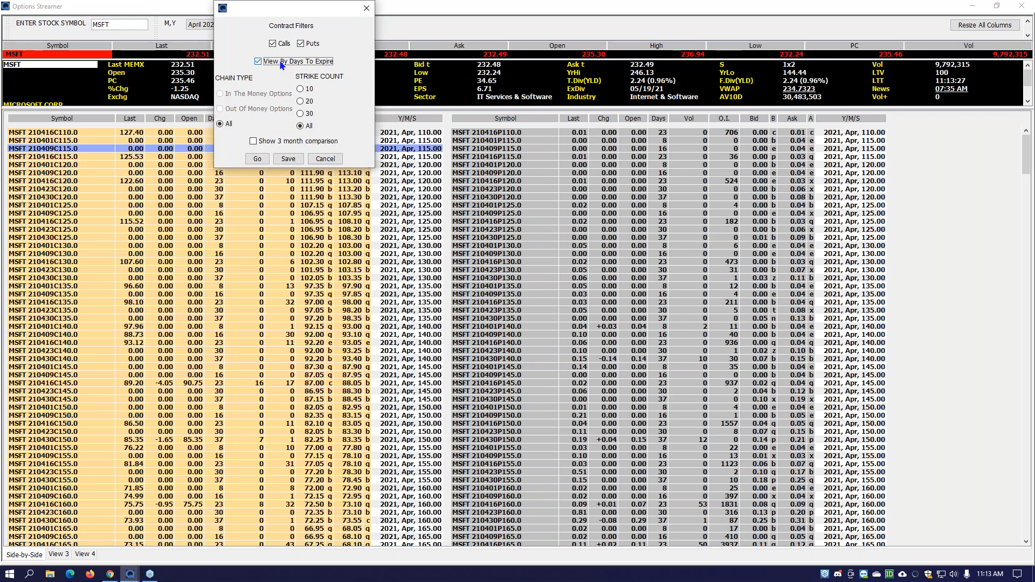
left_click(261, 159)
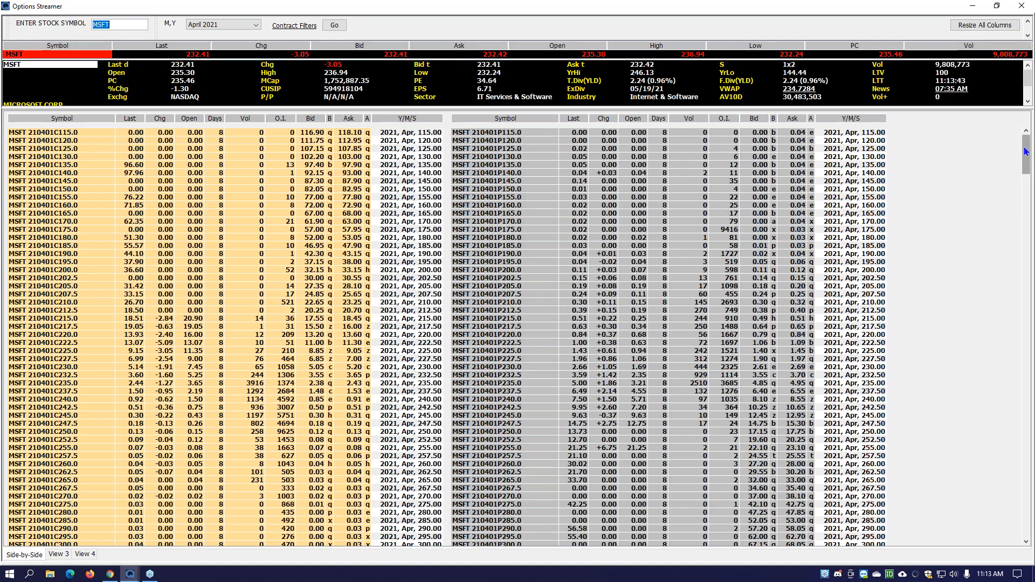
left_click_drag(1026, 151, 1027, 170)
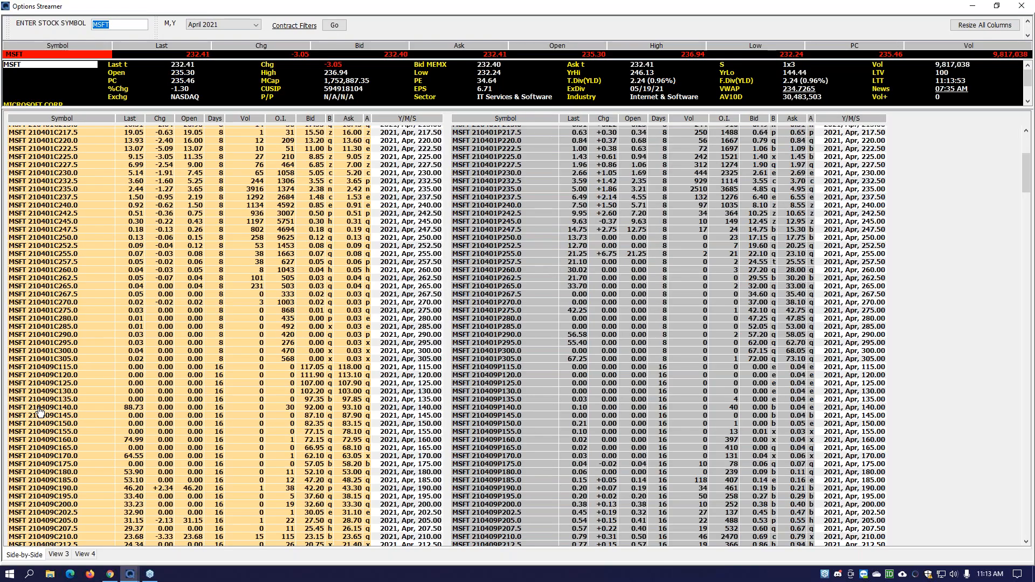
scroll(399, 430, "down", 1)
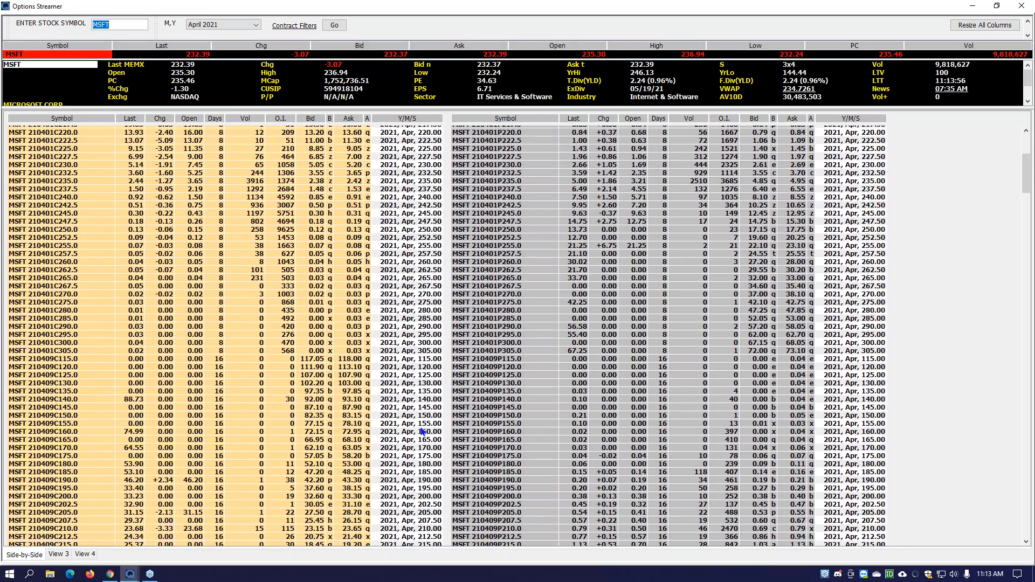
left_click_drag(1026, 173, 1027, 156)
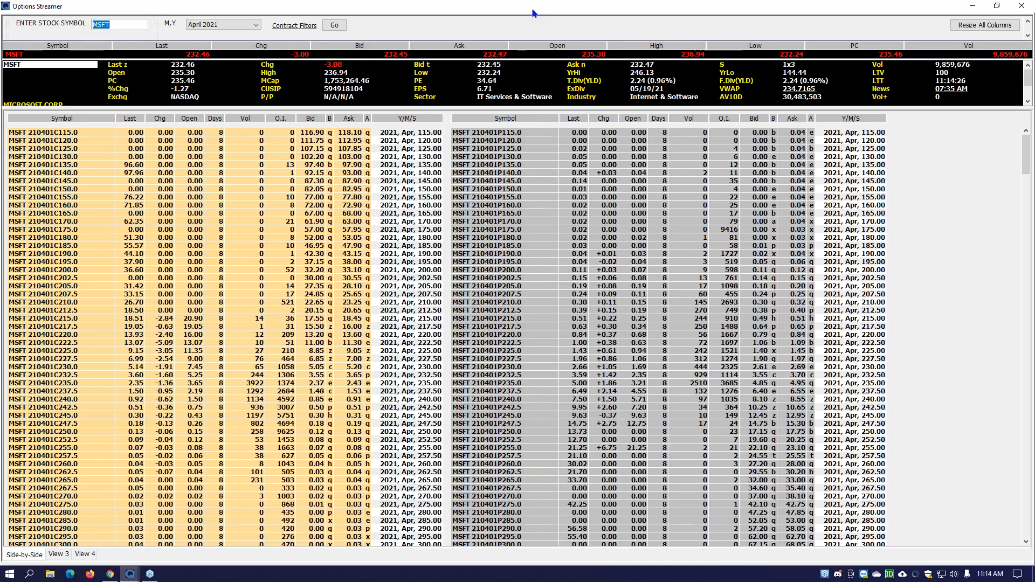
Open Time, Sales & Quotes for the MSFT 210401C180.0 call from the maximized option chain
left_click_drag(536, 12, 676, 64)
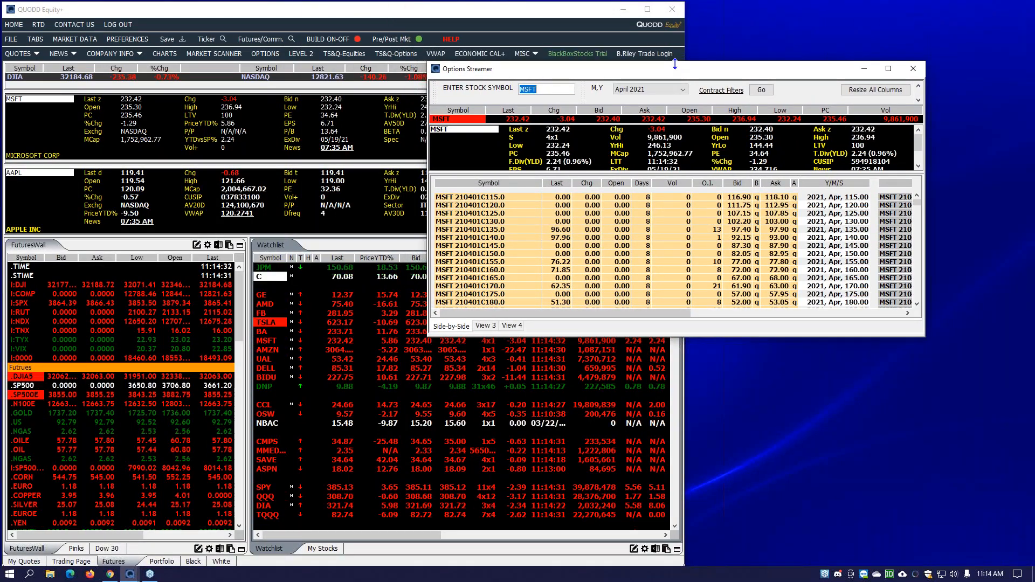
double_click(673, 70)
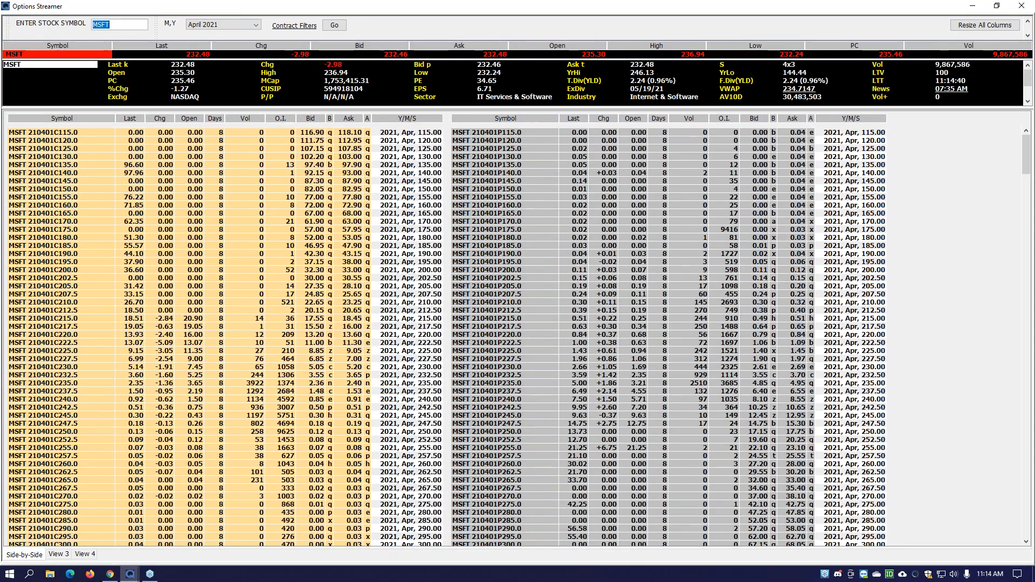
left_click(43, 242)
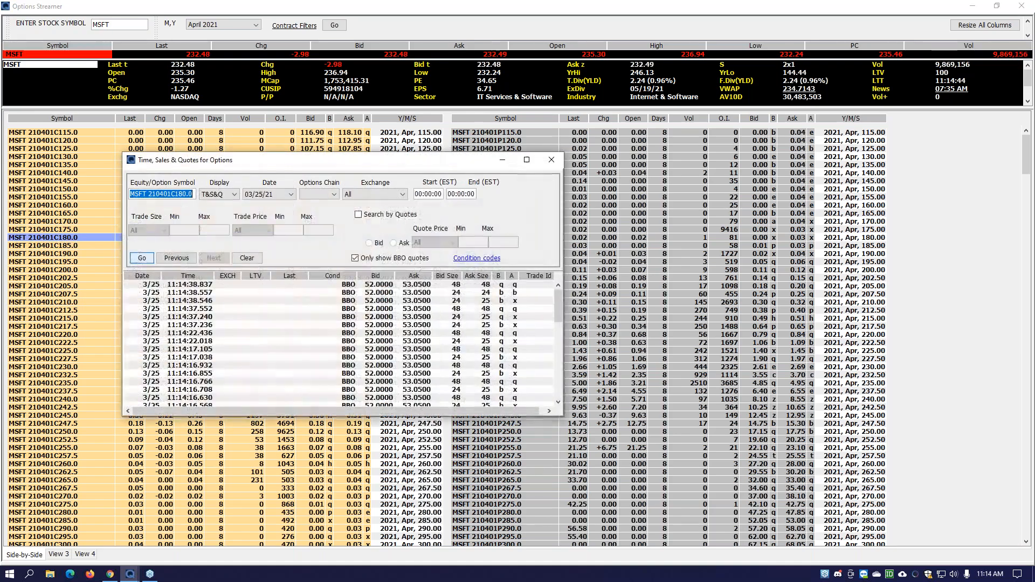
left_click_drag(291, 161, 348, 167)
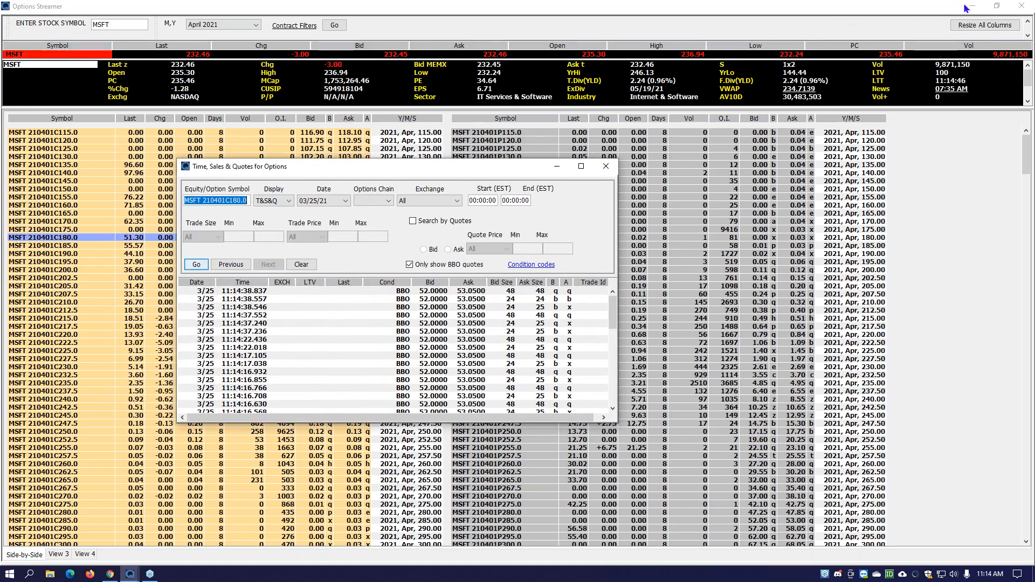
Restore the Options Streamer to a floating window beside the main window and maximize the Time, Sales & Quotes window
left_click(997, 6)
left_click_drag(677, 68, 793, 88)
left_click_drag(456, 169, 865, 166)
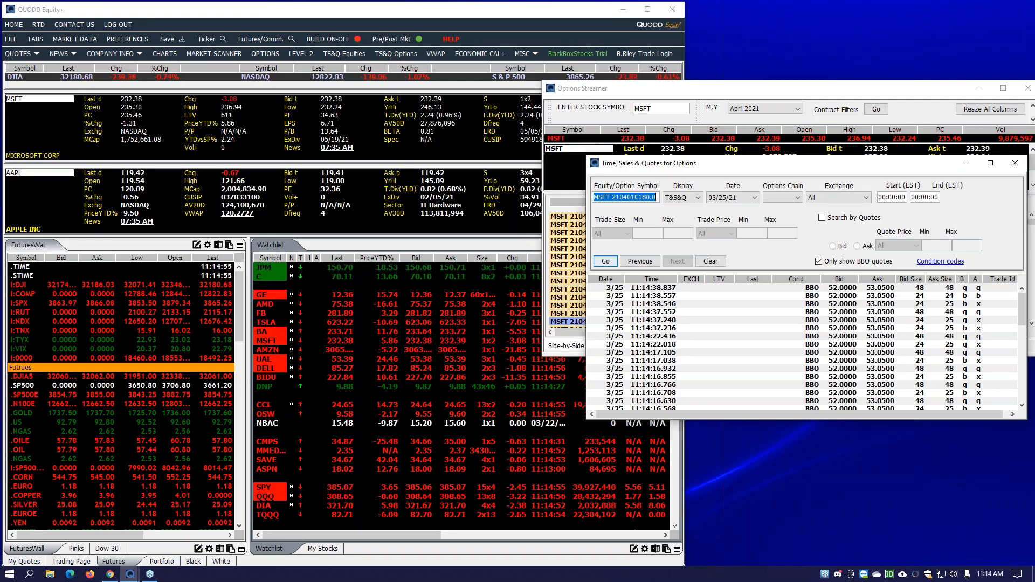
left_click_drag(772, 164, 508, 174)
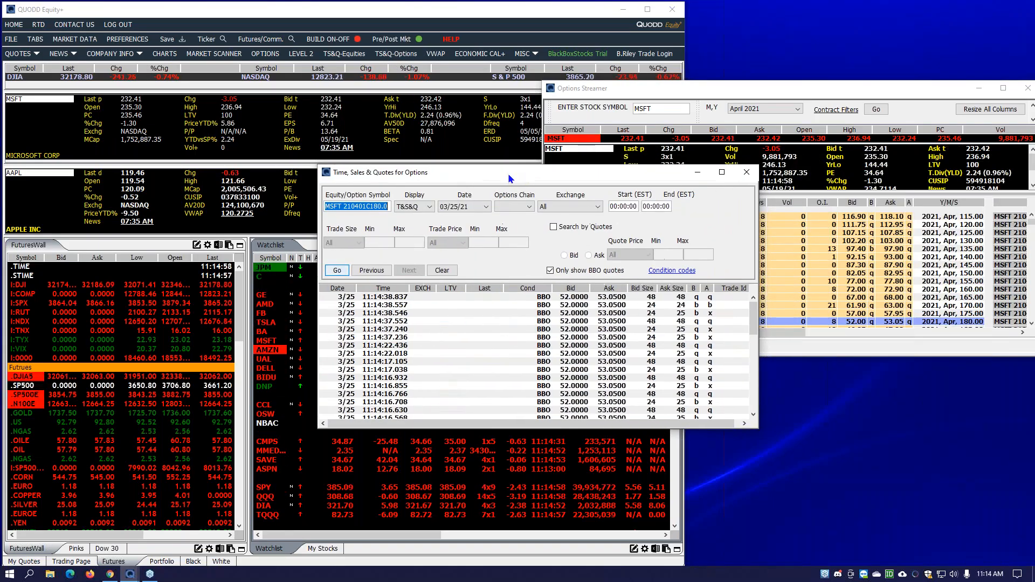
double_click(508, 173)
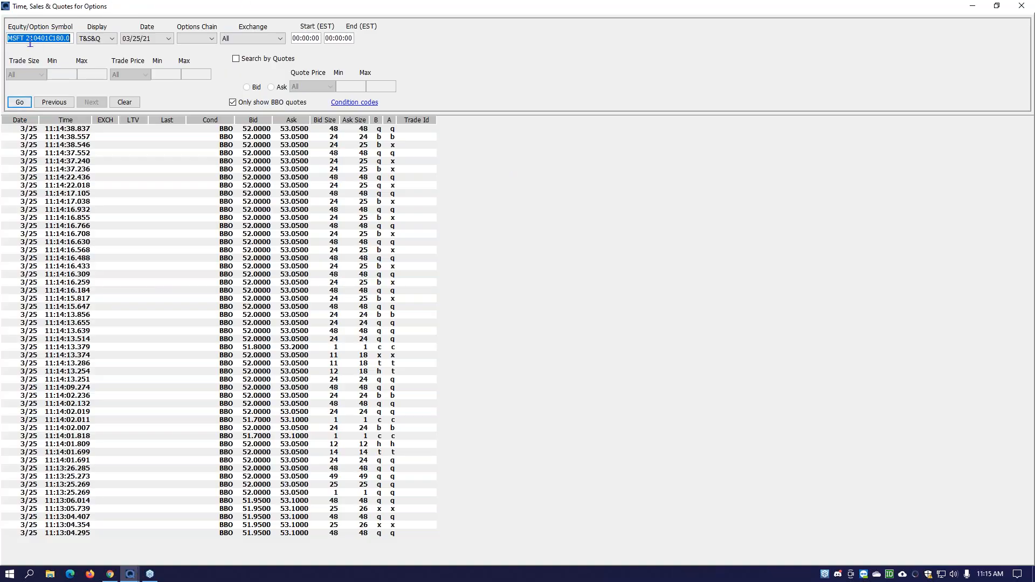
Review the Display options and the available dates in Time, Sales & Quotes for the MSFT 210401C180.0 call
left_click(103, 38)
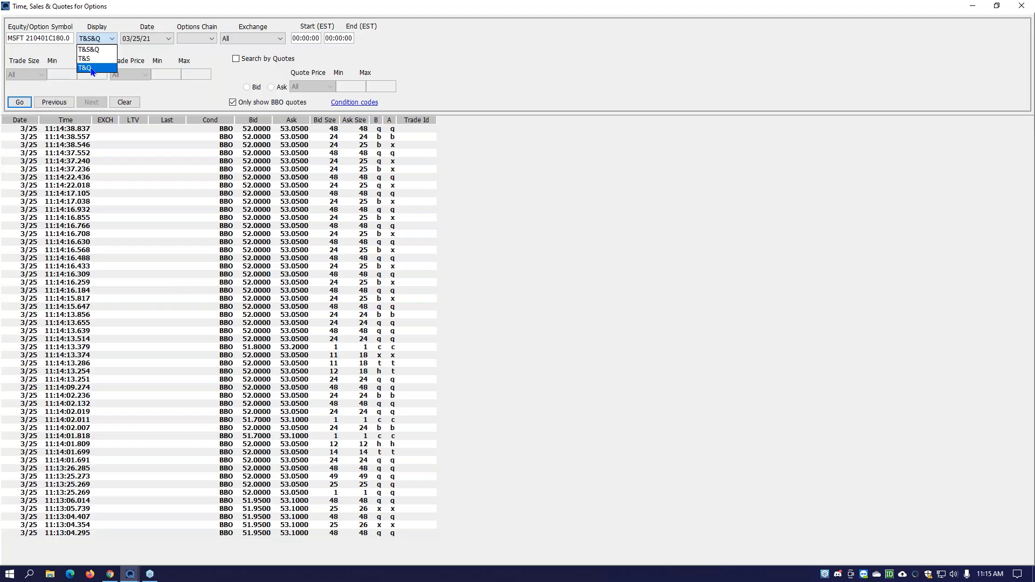
left_click(150, 39)
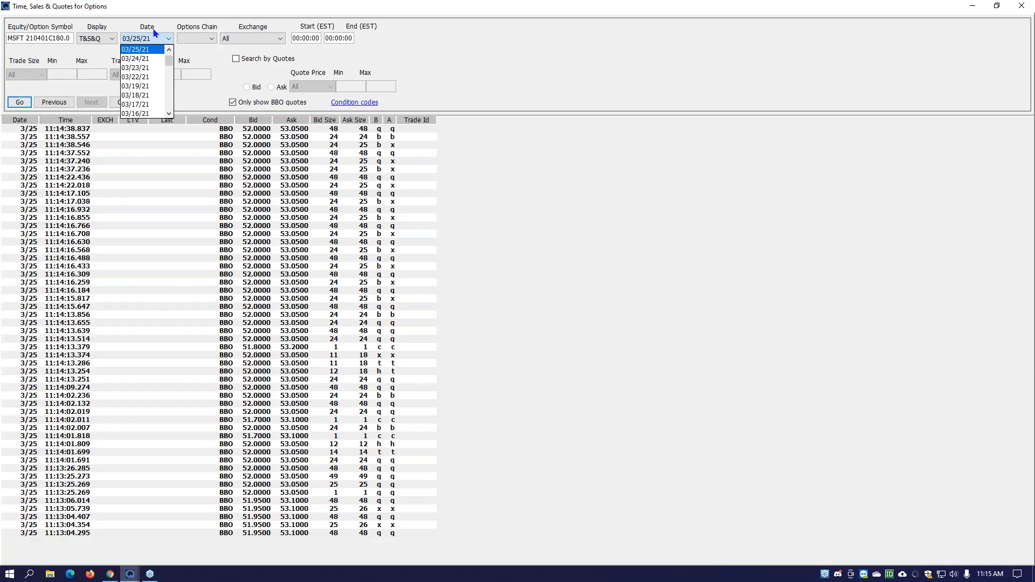
left_click(154, 57)
left_click(154, 38)
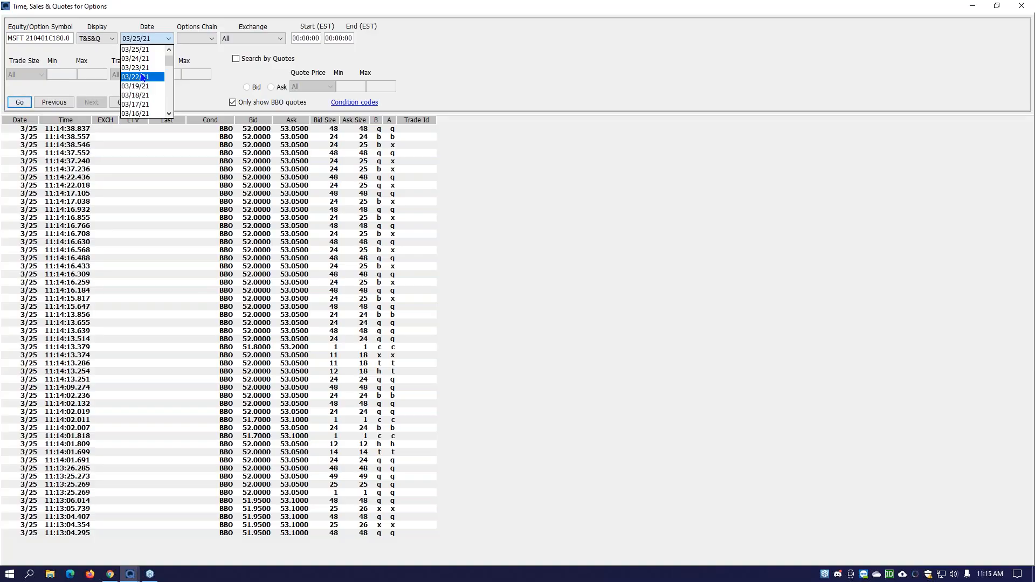
left_click(211, 55)
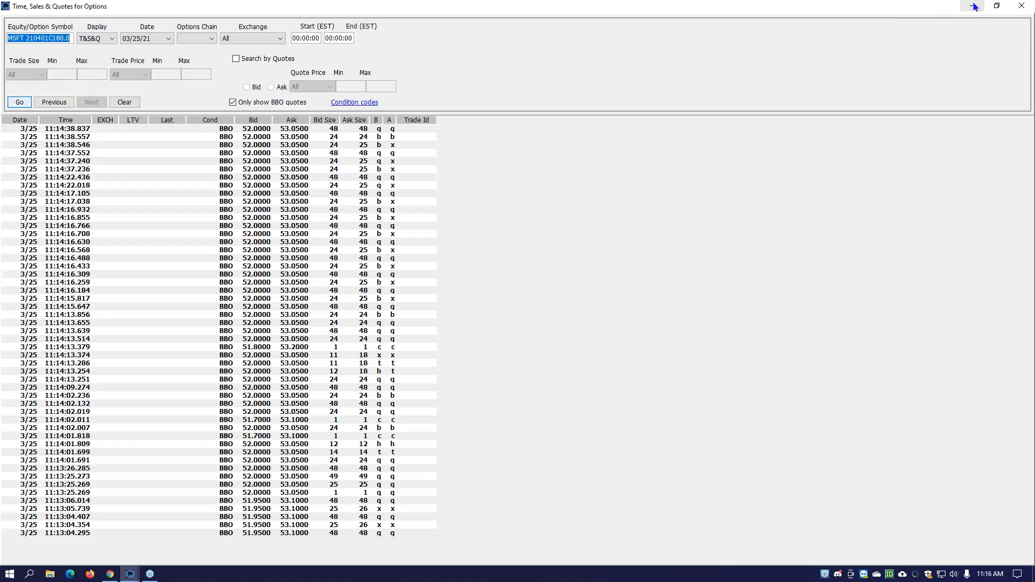
Close the Time, Sales & Quotes window, maximize the Options Streamer and return it to a floating window
left_click(1017, 7)
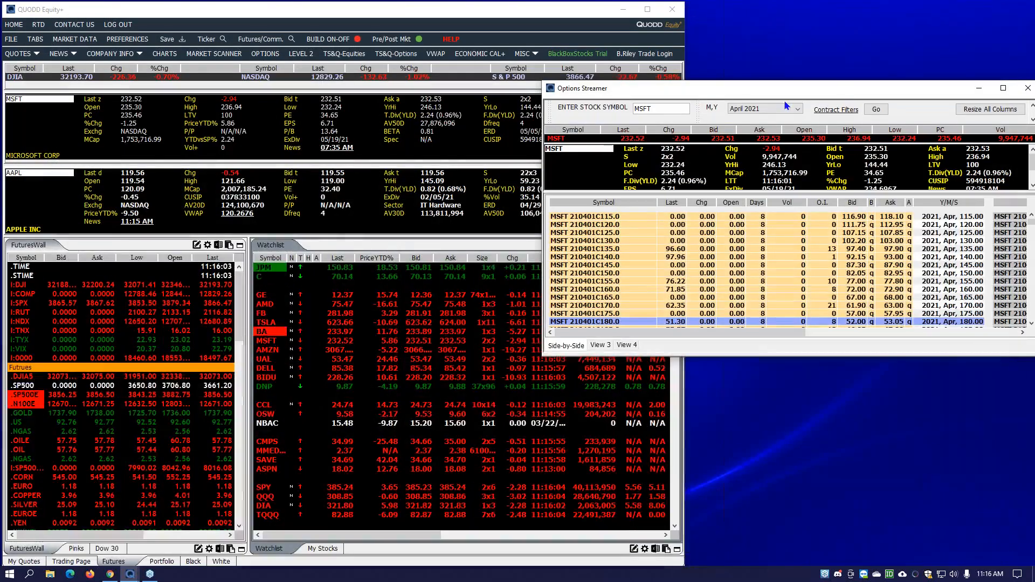
double_click(788, 86)
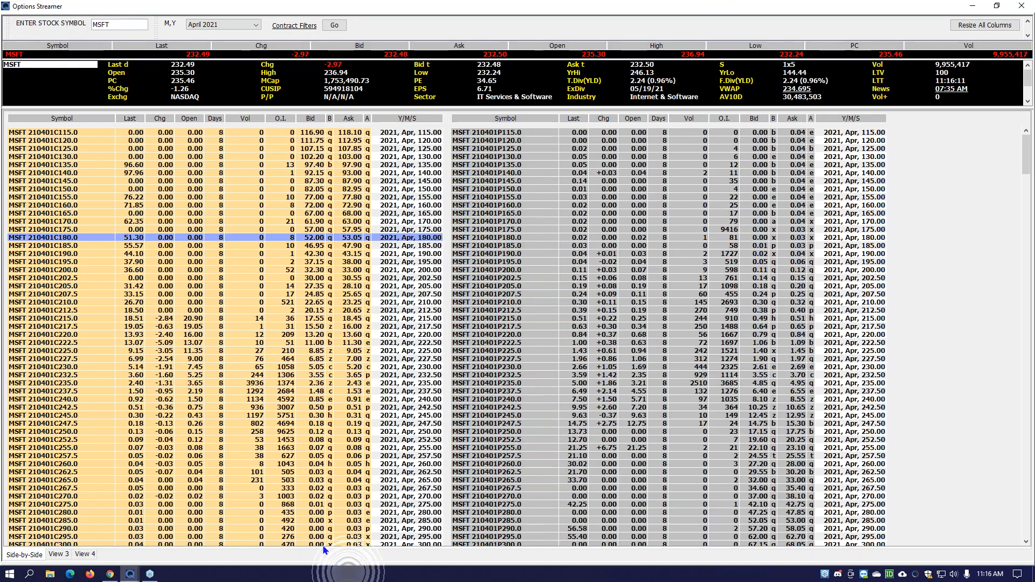
double_click(355, 11)
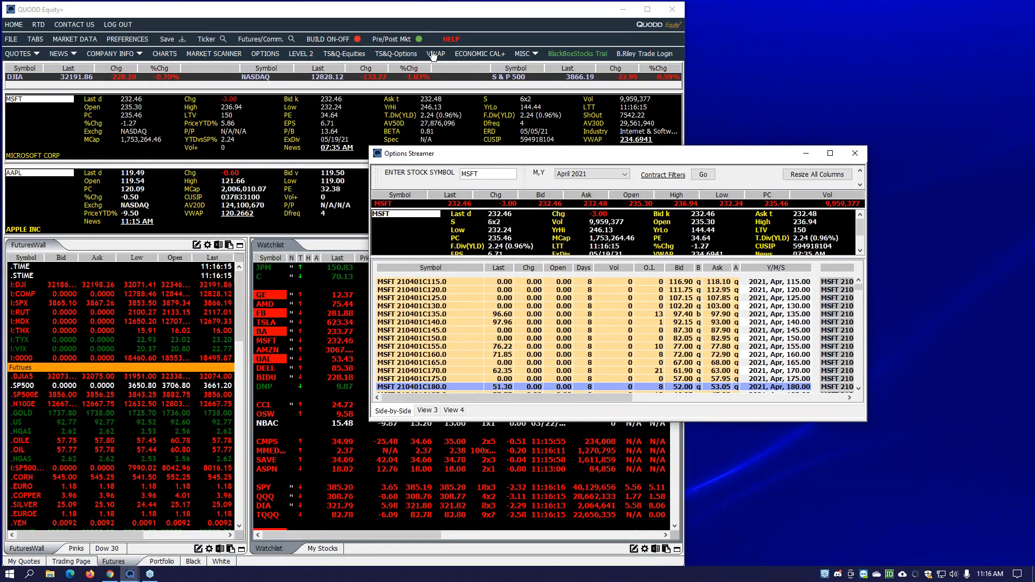
Open Time, Sales & Quotes for the MSFT 210401C125.0 call and arrange it side by side with the Options Streamer at full screen height
left_click(434, 298)
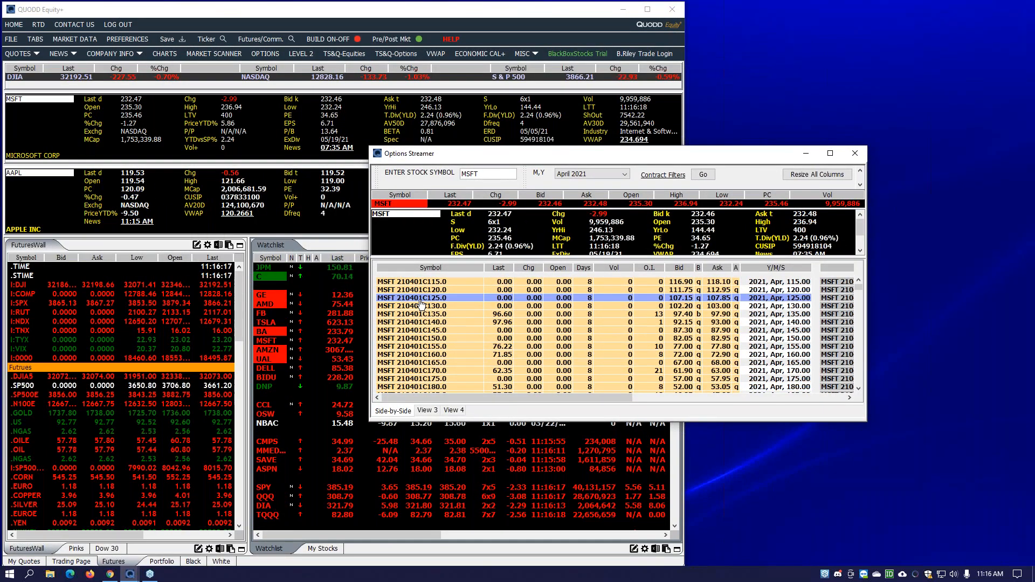
left_click(436, 308)
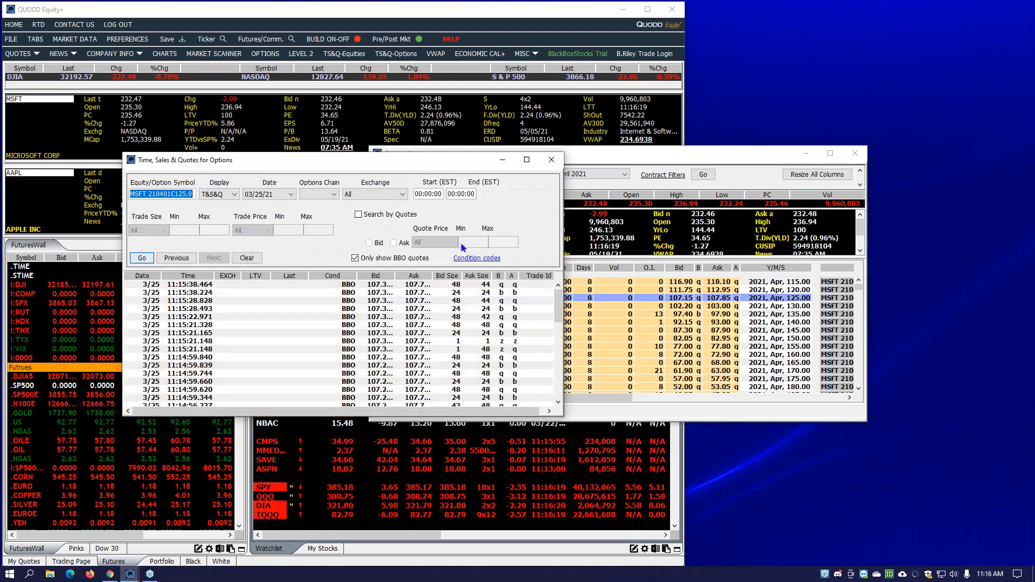
left_click_drag(476, 158, 438, 161)
left_click(569, 162)
left_click_drag(569, 161, 678, 168)
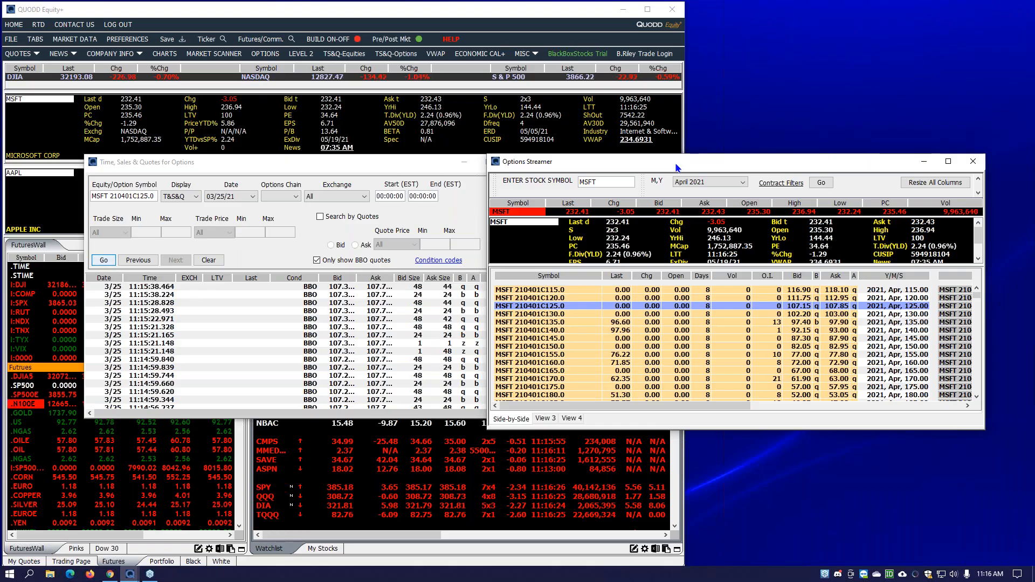
left_click_drag(678, 156, 773, 11)
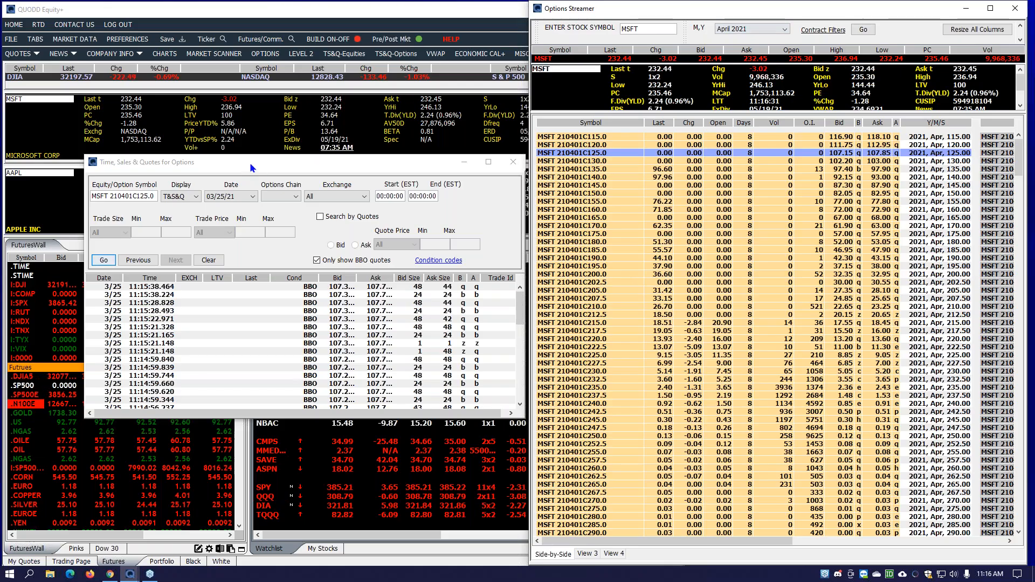
left_click_drag(258, 156, 179, 20)
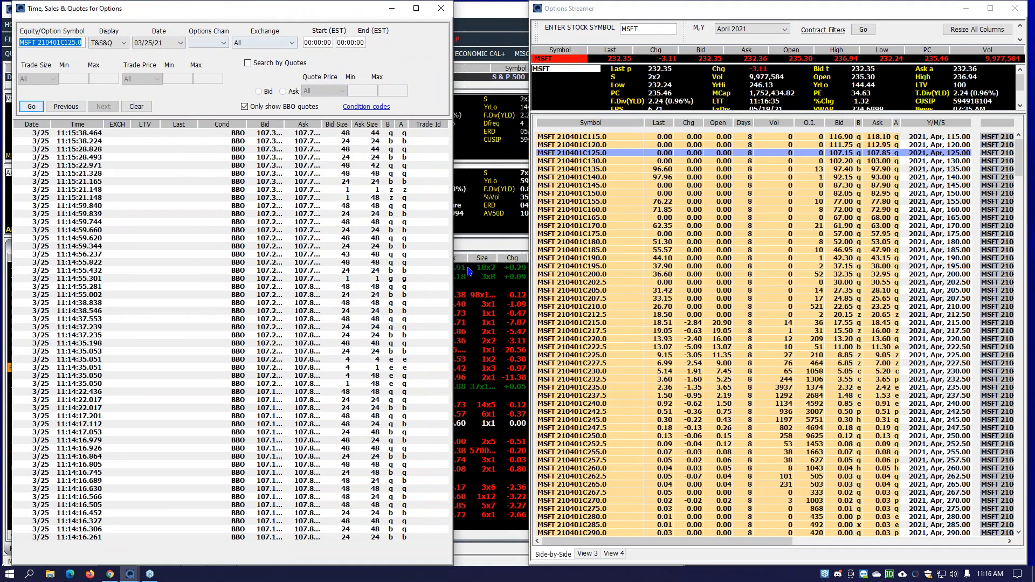
Widen the Time, Sales & Quotes window and its Bid and Ask columns to fit the full prices
left_click_drag(453, 274, 479, 274)
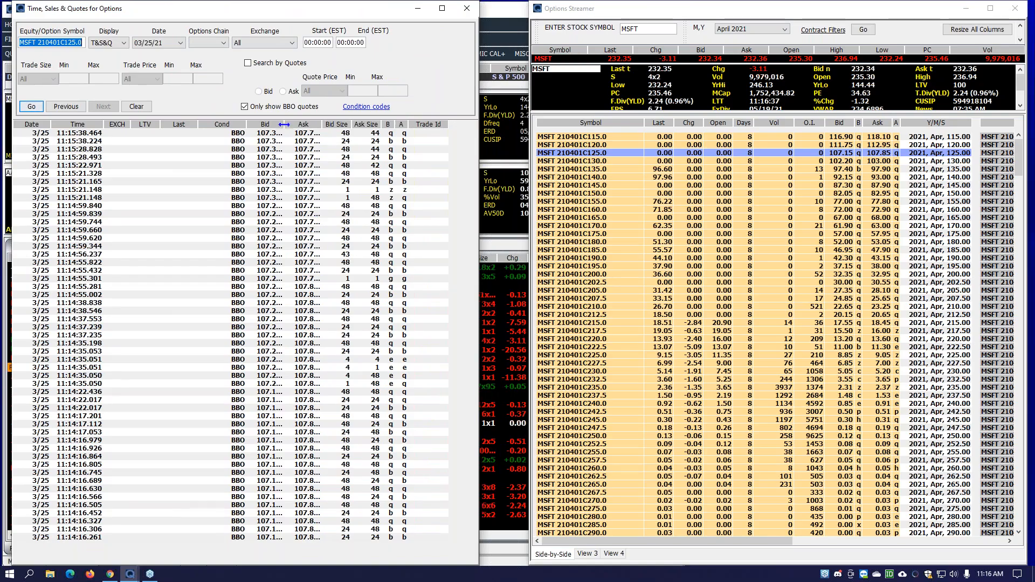
left_click_drag(284, 124, 338, 123)
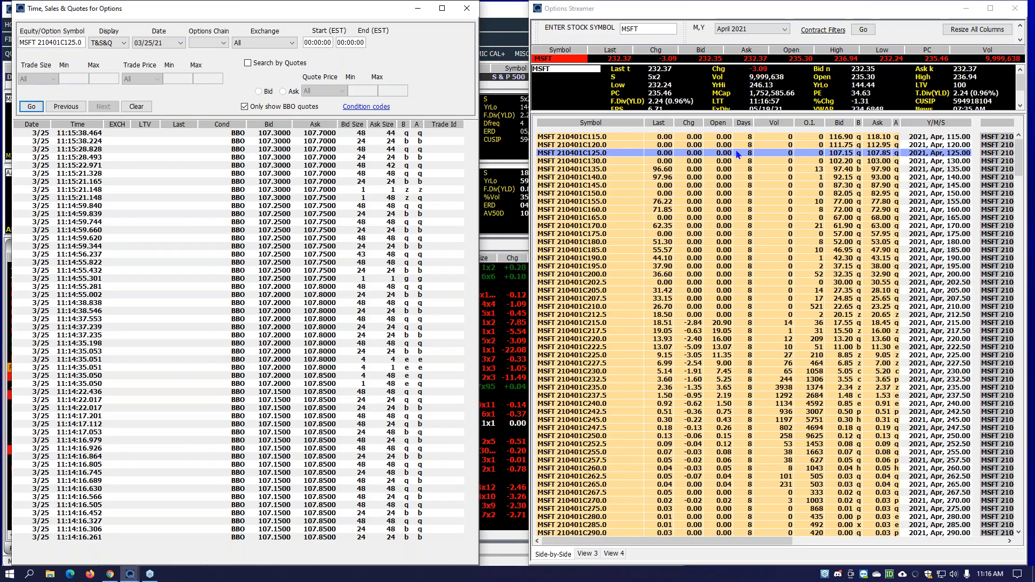
Insert a Theta column before the Vol column in the MSFT option chain
left_click_drag(726, 14, 706, 14)
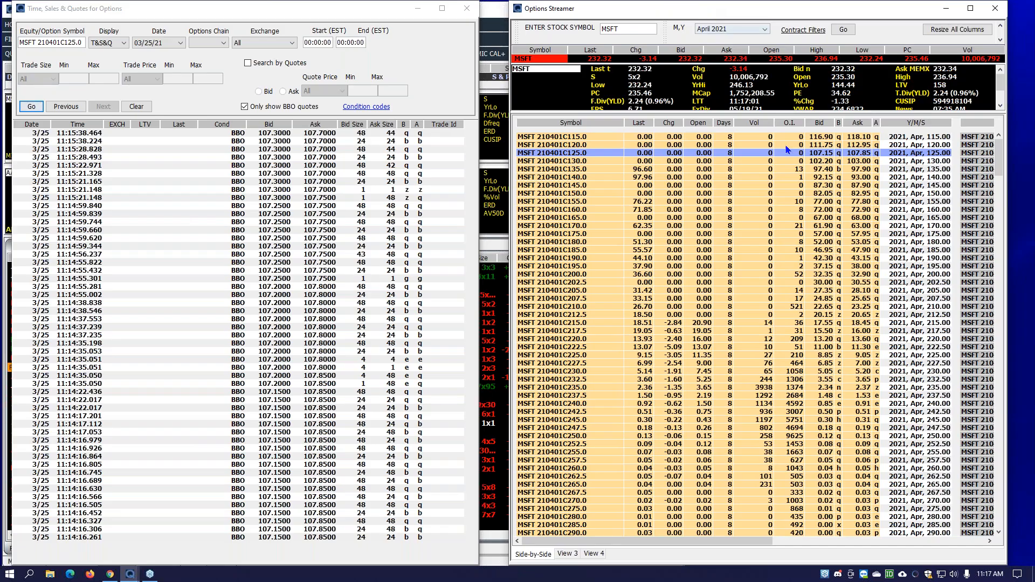
right_click(756, 126)
mouse_move(797, 145)
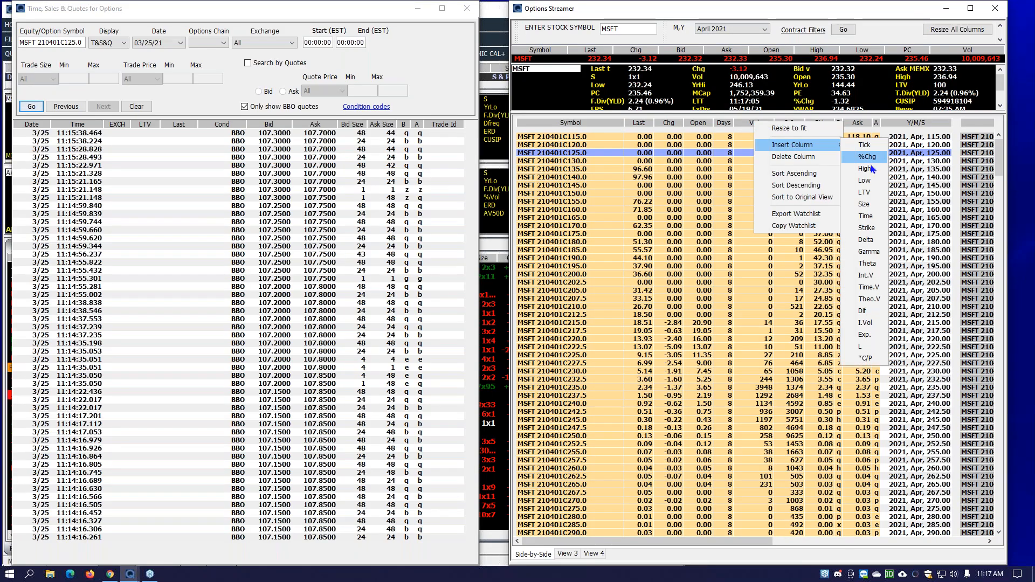
left_click(875, 264)
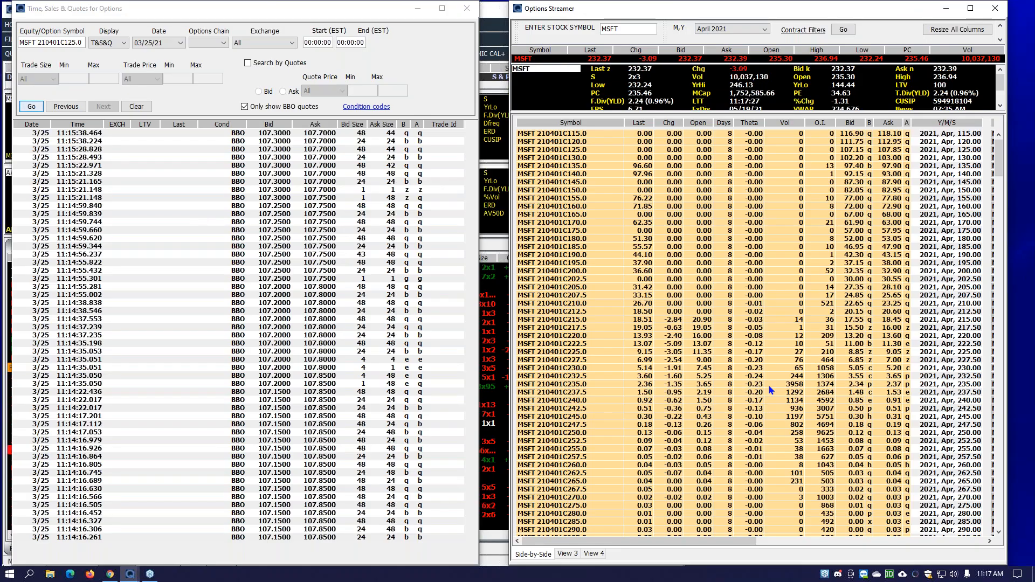
Insert an I.Vol column before the Vol column in the MSFT option chain
right_click(778, 123)
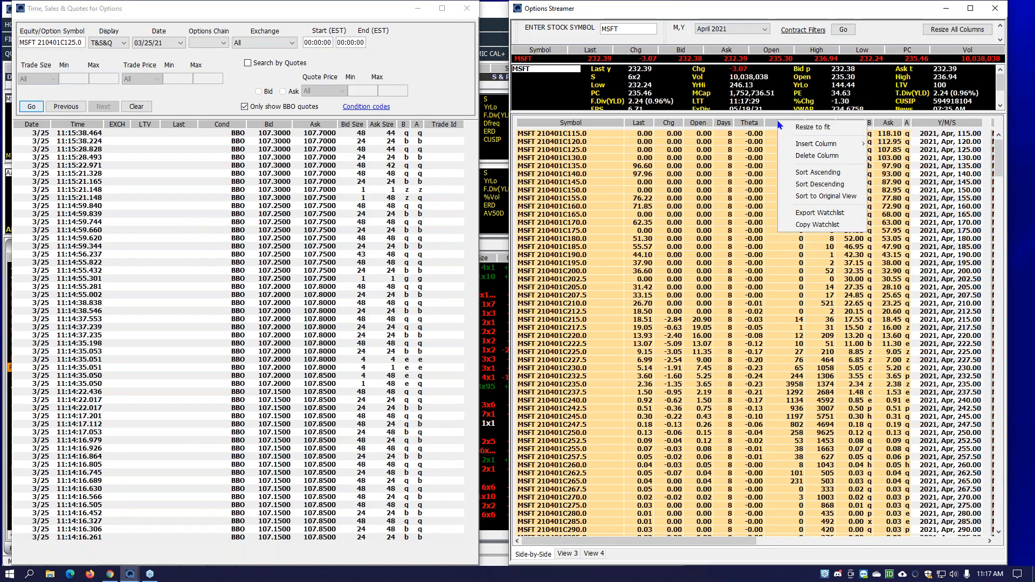
mouse_move(817, 144)
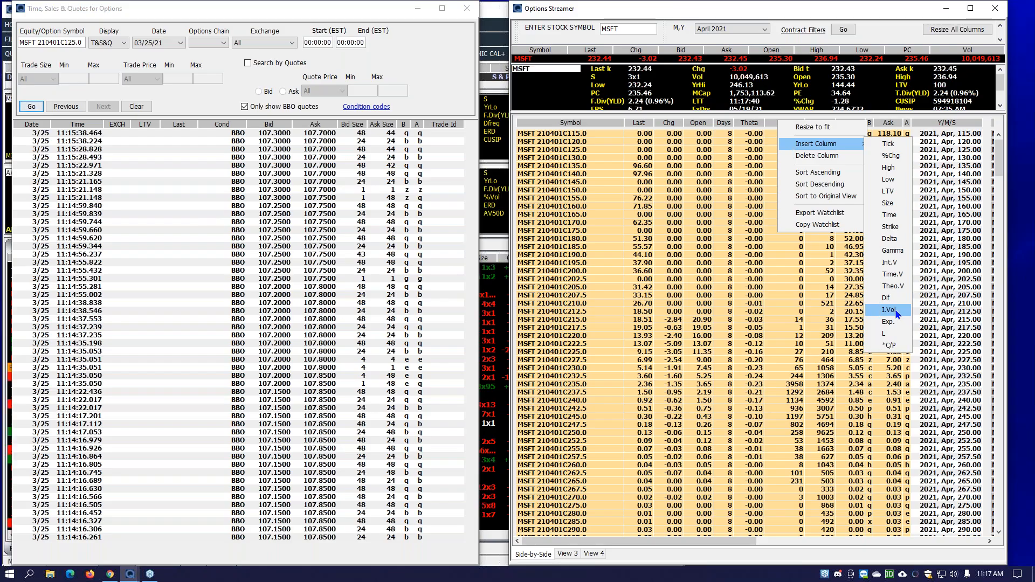
left_click(890, 310)
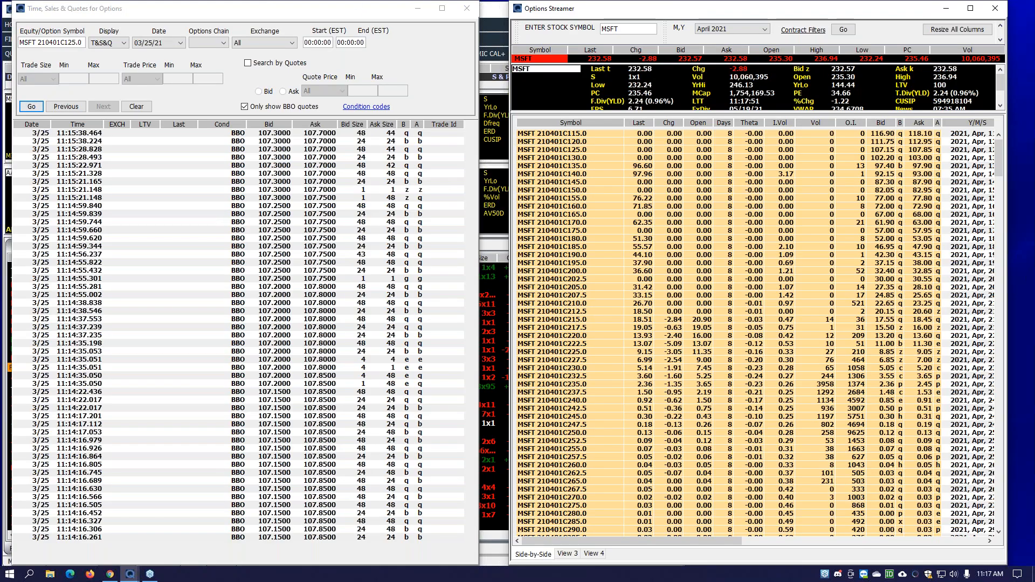
Maximize Time, Sales & Quotes for Options, replace the symbol with MSFT and generate its options chain for 03/25/21
double_click(354, 15)
left_click(442, 163)
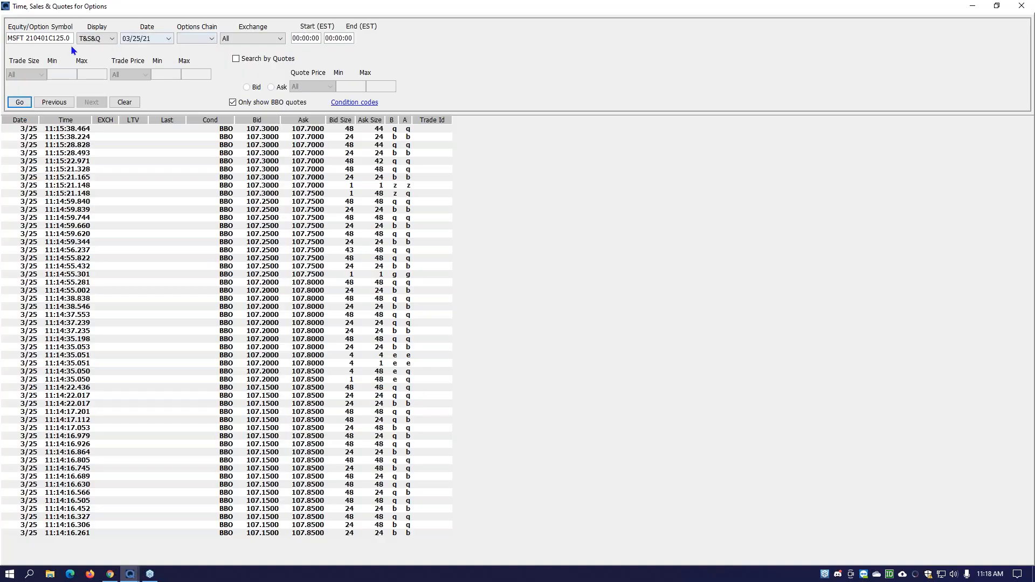
double_click(52, 38)
key("BackSpace")
key("BackSpace")
key("BackSpace")
key("BackSpace")
key("BackSpace")
key("BackSpace")
type("msft")
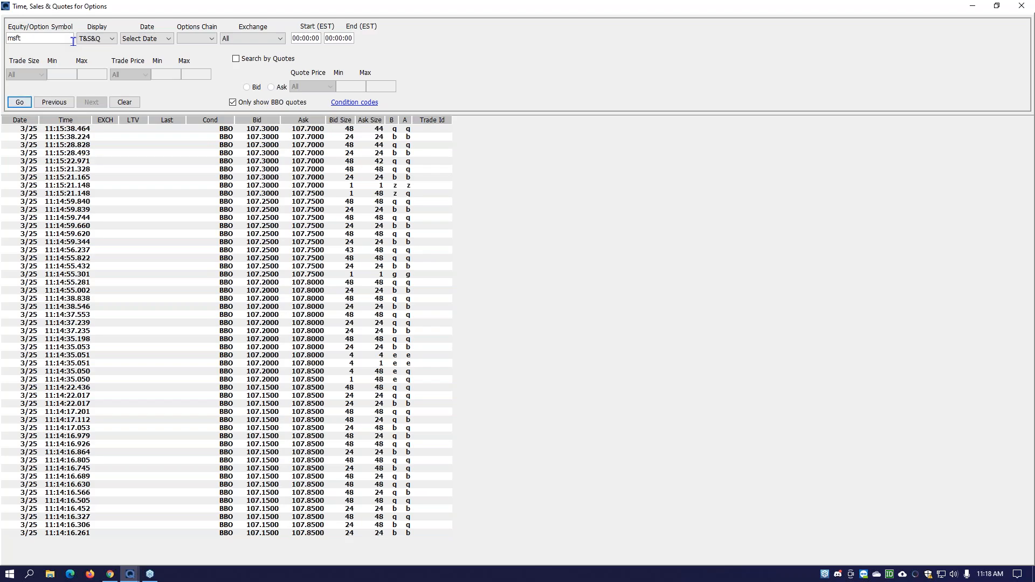
key("Return")
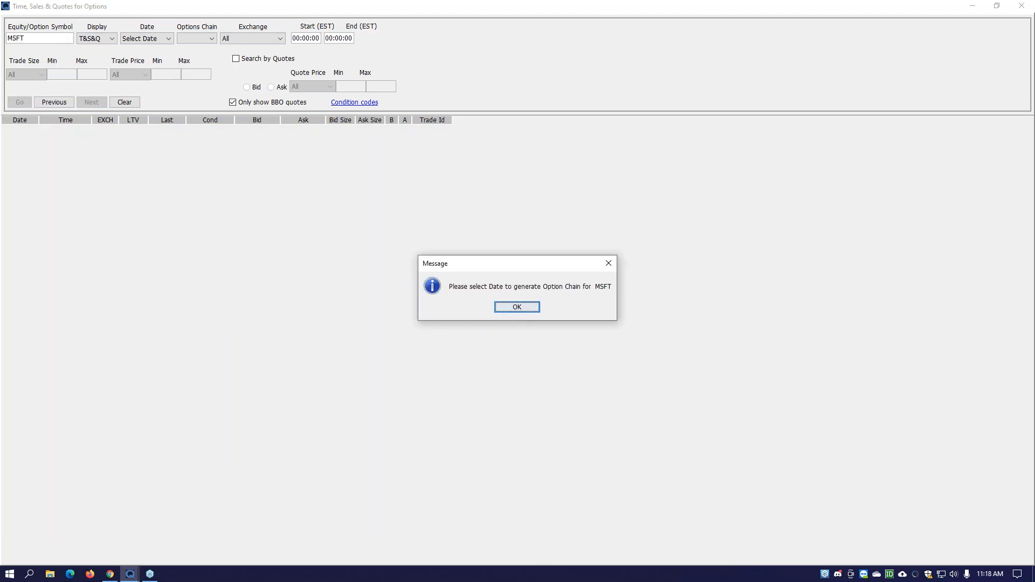
left_click(534, 309)
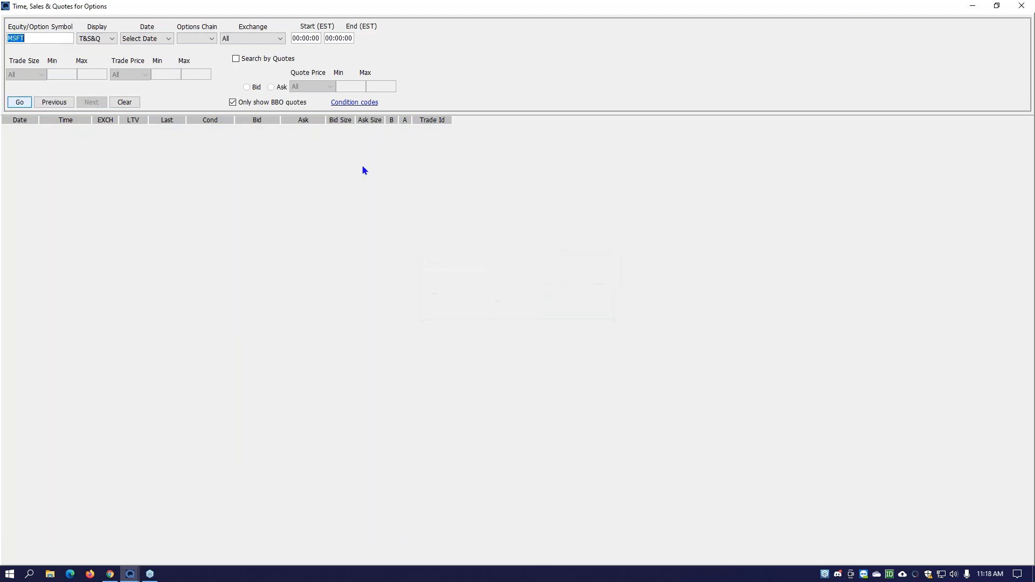
left_click(155, 39)
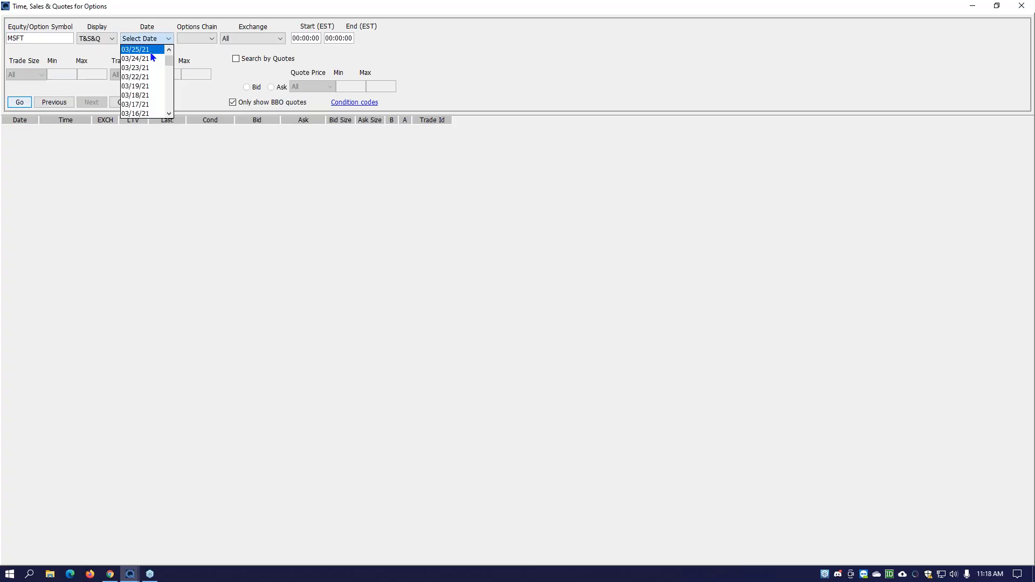
left_click(153, 50)
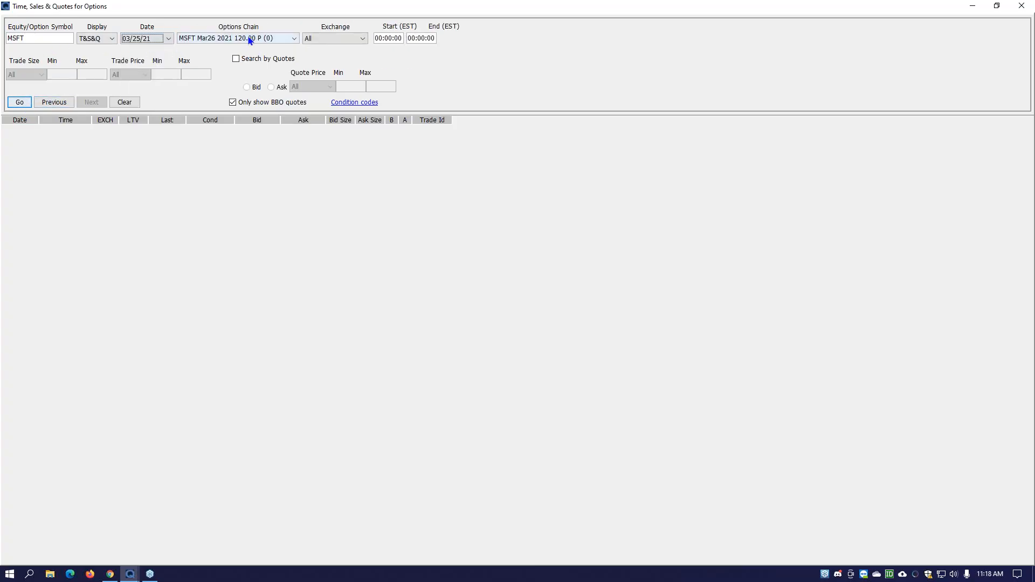
Look through the Apr01 2021 contracts in the options chain and load the quotes for MSFT Mar26 2021 120.00 P
left_click(250, 40)
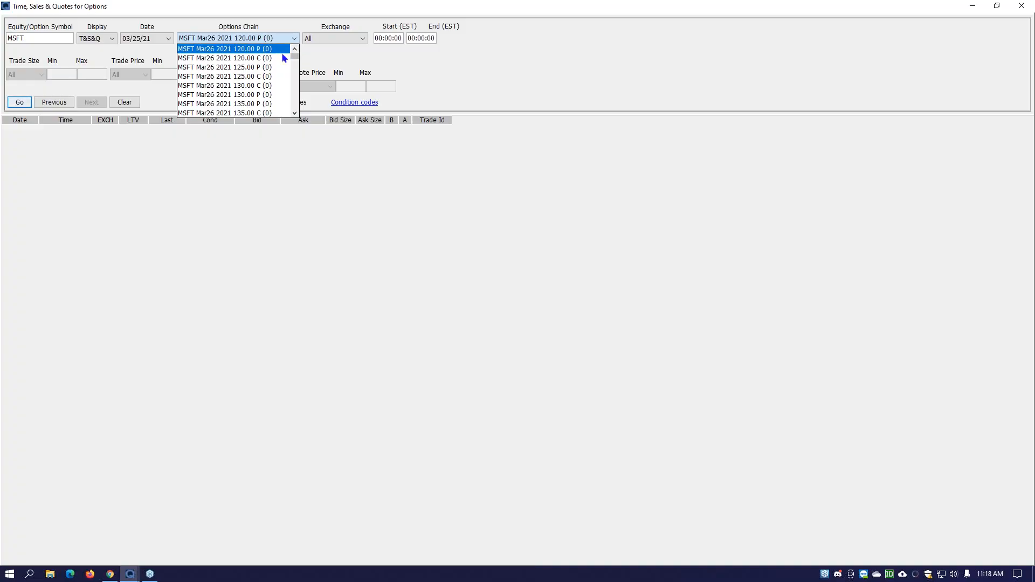
left_click_drag(294, 56, 295, 58)
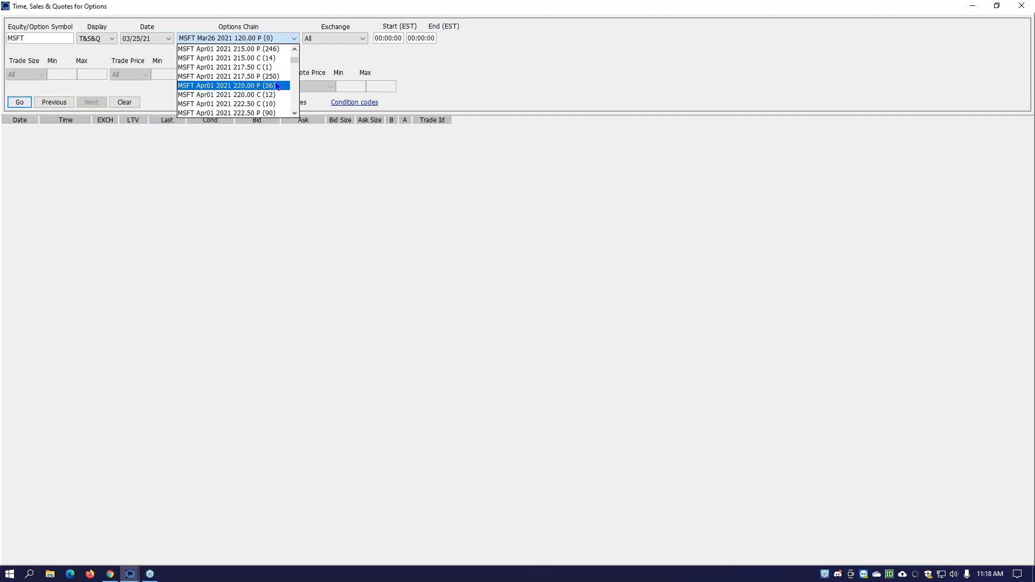
scroll(284, 81, "down", 4)
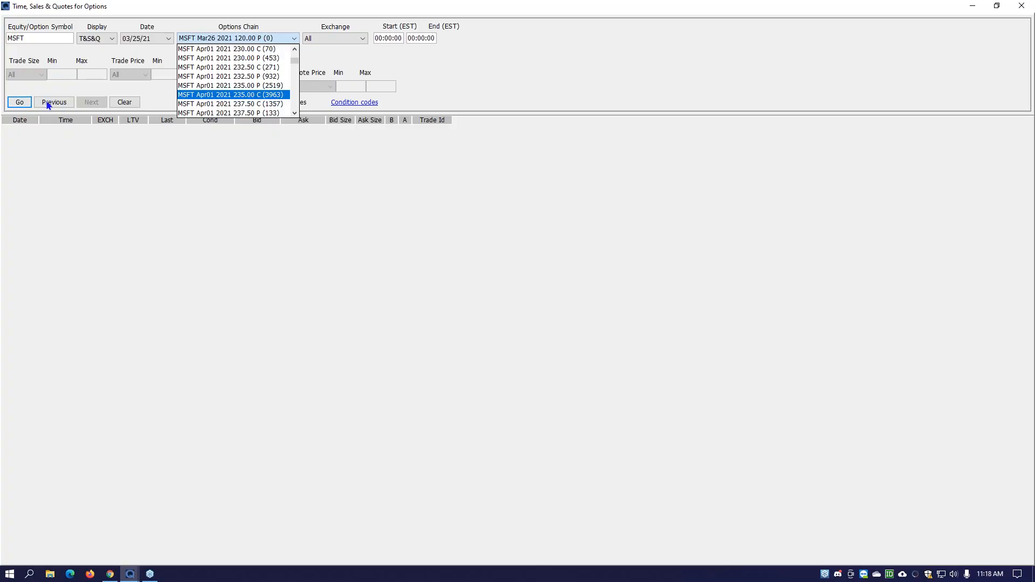
left_click(21, 105)
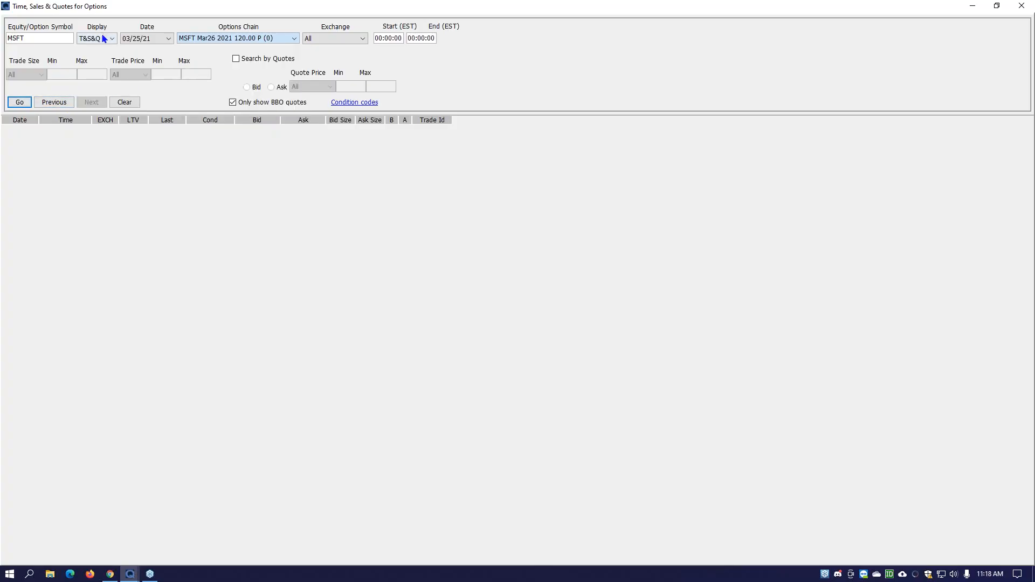
left_click(18, 103)
Choose the MSFT May21 2021 205.00 P contract from the options chain and load its quotes
left_click(268, 43)
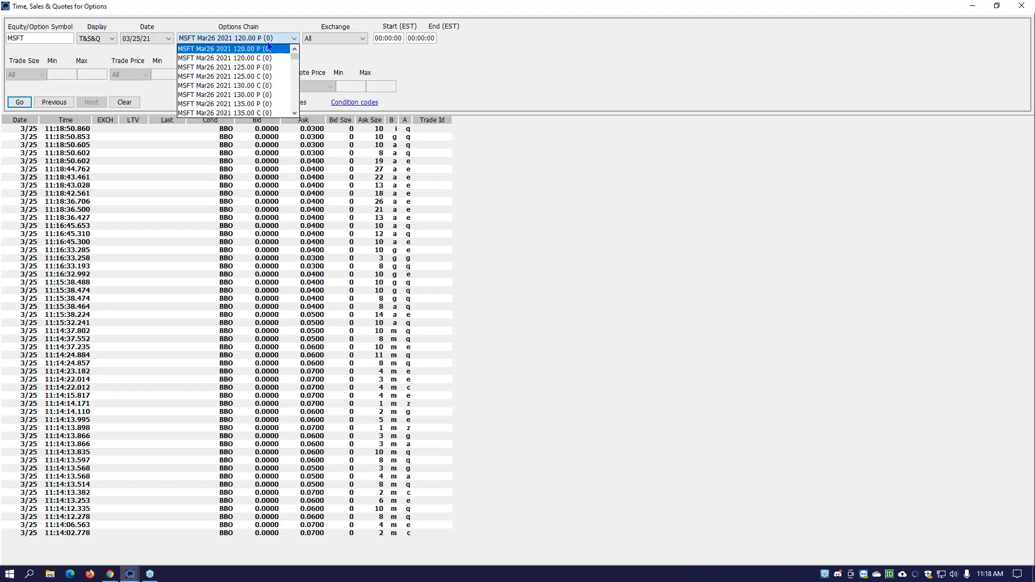
left_click_drag(294, 56, 290, 74)
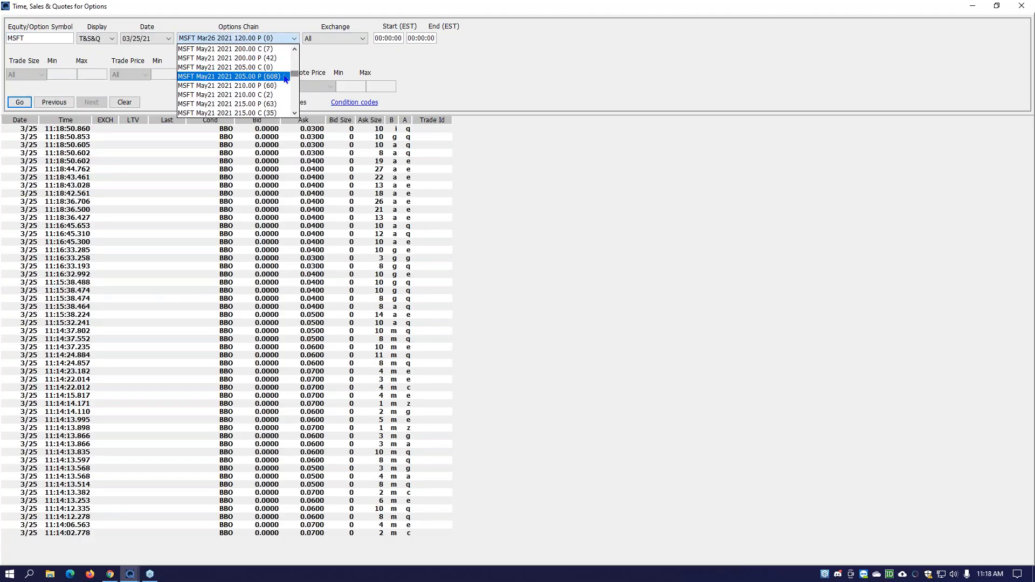
left_click(274, 78)
left_click(20, 102)
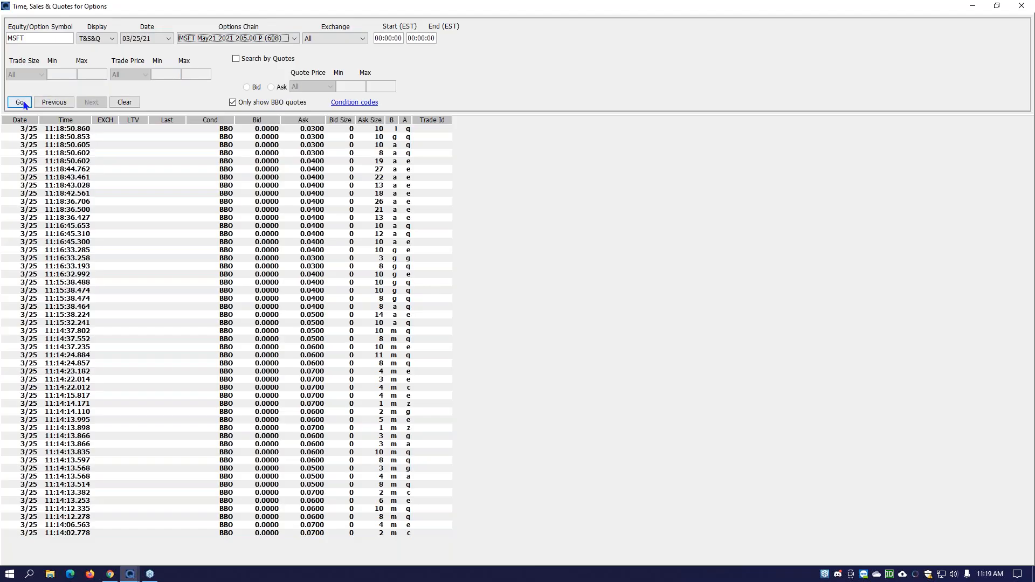
Return Time, Sales & Quotes to a floating window beside the Options Streamer and extend it to nearly full screen height
left_click(997, 5)
left_click_drag(358, 162, 358, 26)
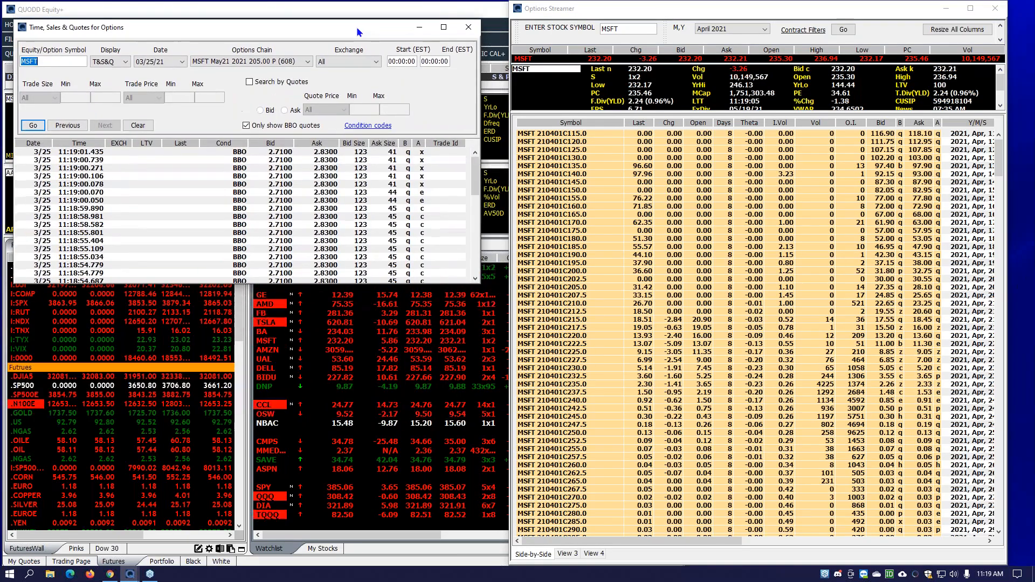
left_click_drag(444, 290, 444, 534)
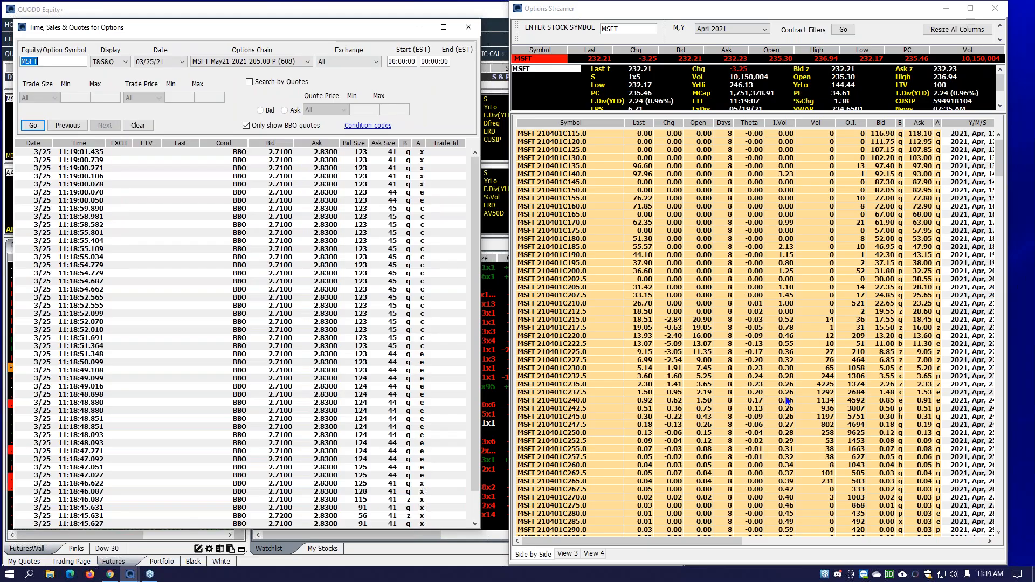